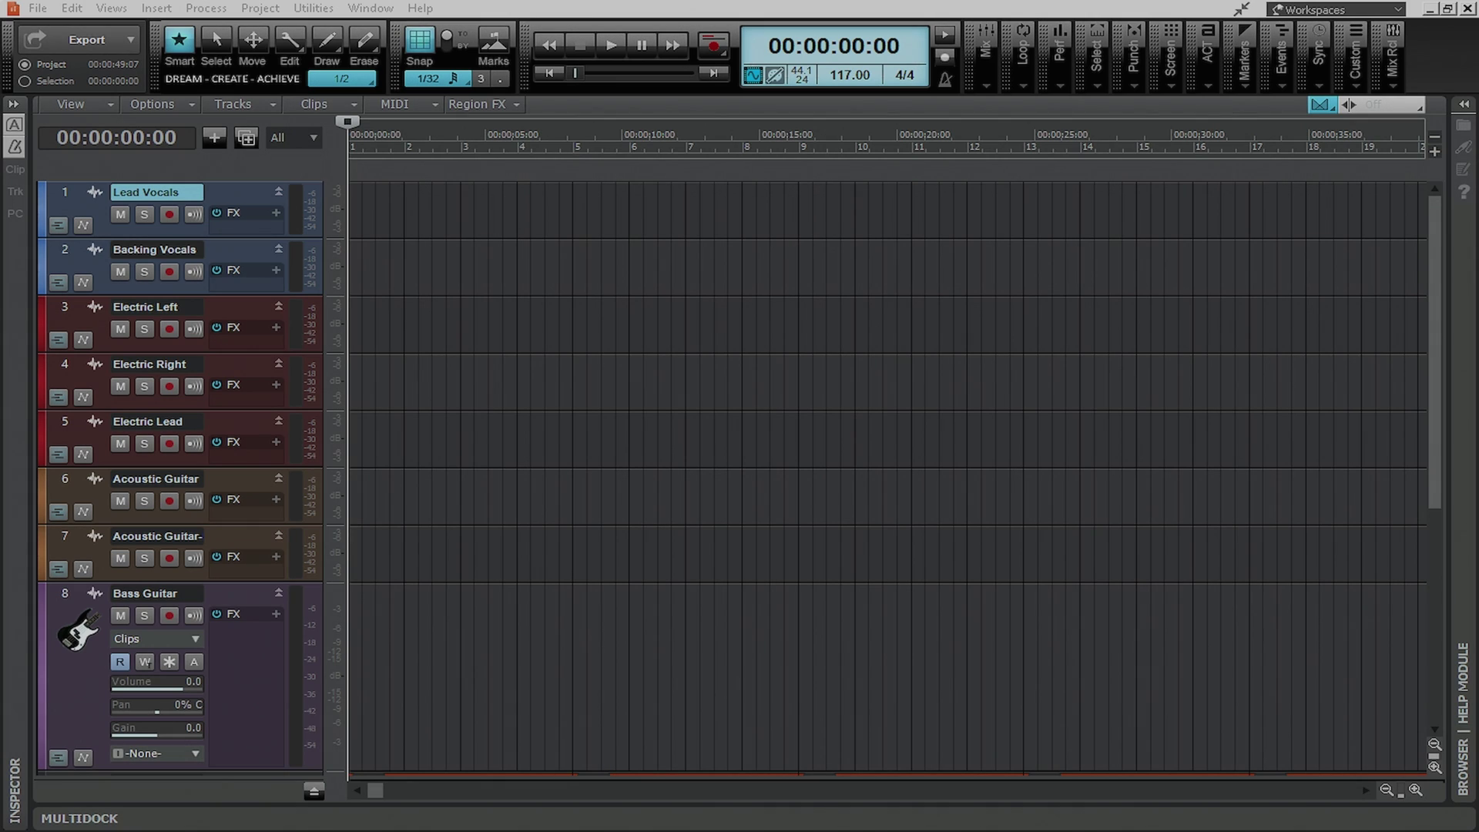
Switch the Lead Vocals plug-in menu to Sort by Category and review the grouped list
right_click(248, 228)
mouse_move(261, 237)
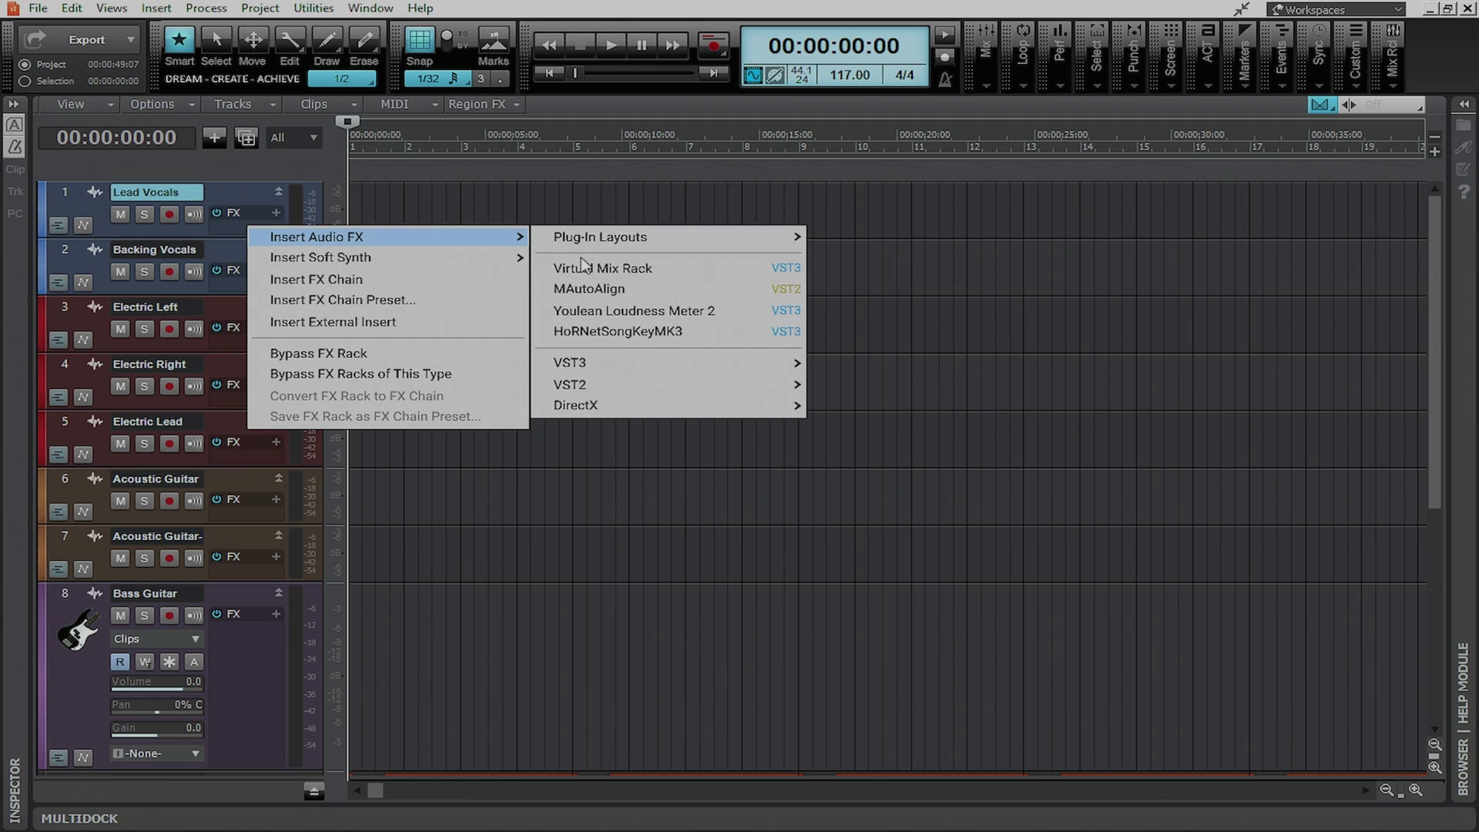
mouse_move(683, 240)
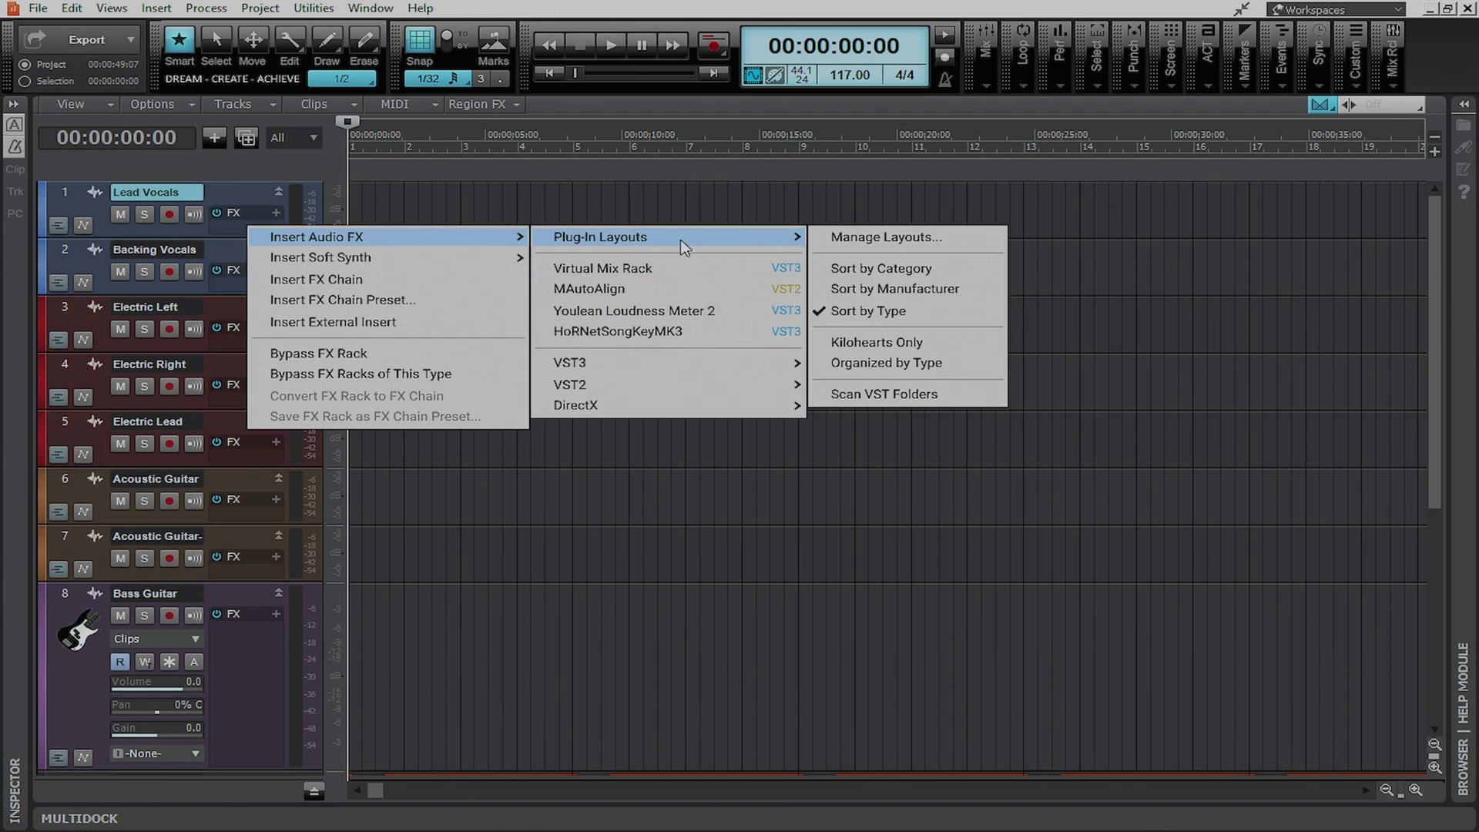
left_click(881, 268)
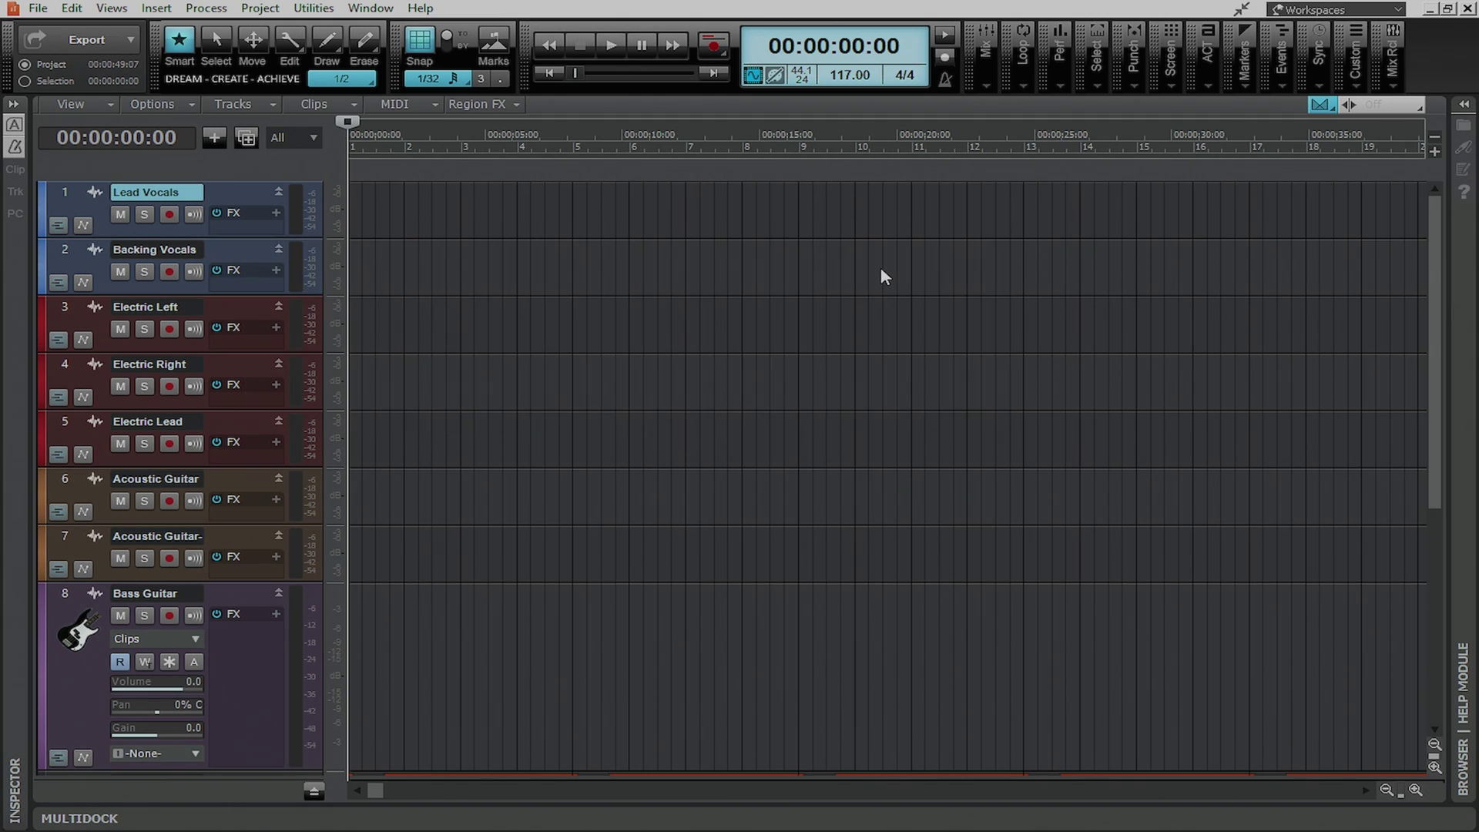
right_click(247, 228)
mouse_move(305, 236)
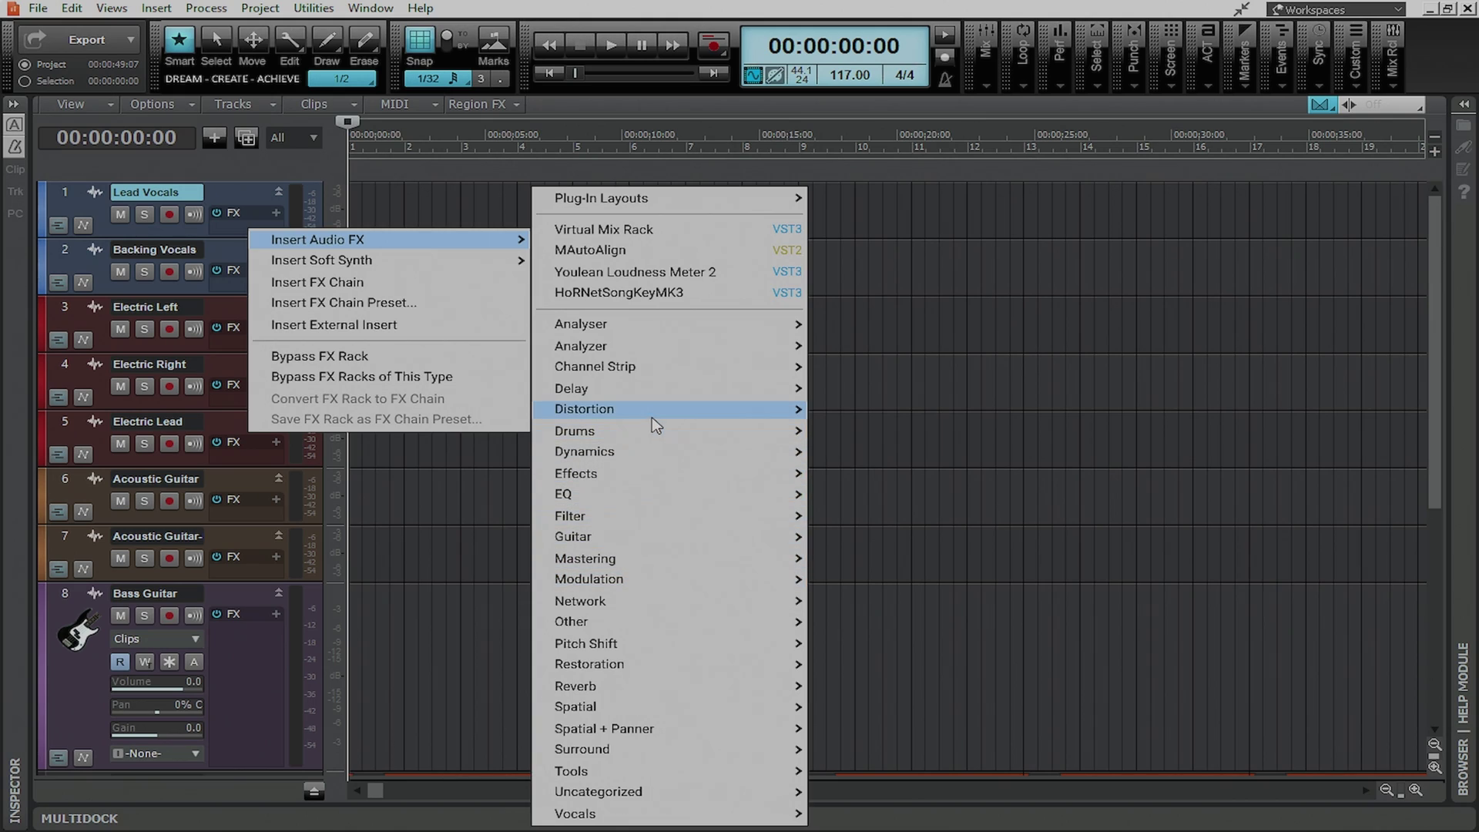
mouse_move(650, 420)
Switch to Sort by Manufacturer and browse plug-ins under vendors like MeldaProduction and NUGEN Audio
right_click(228, 225)
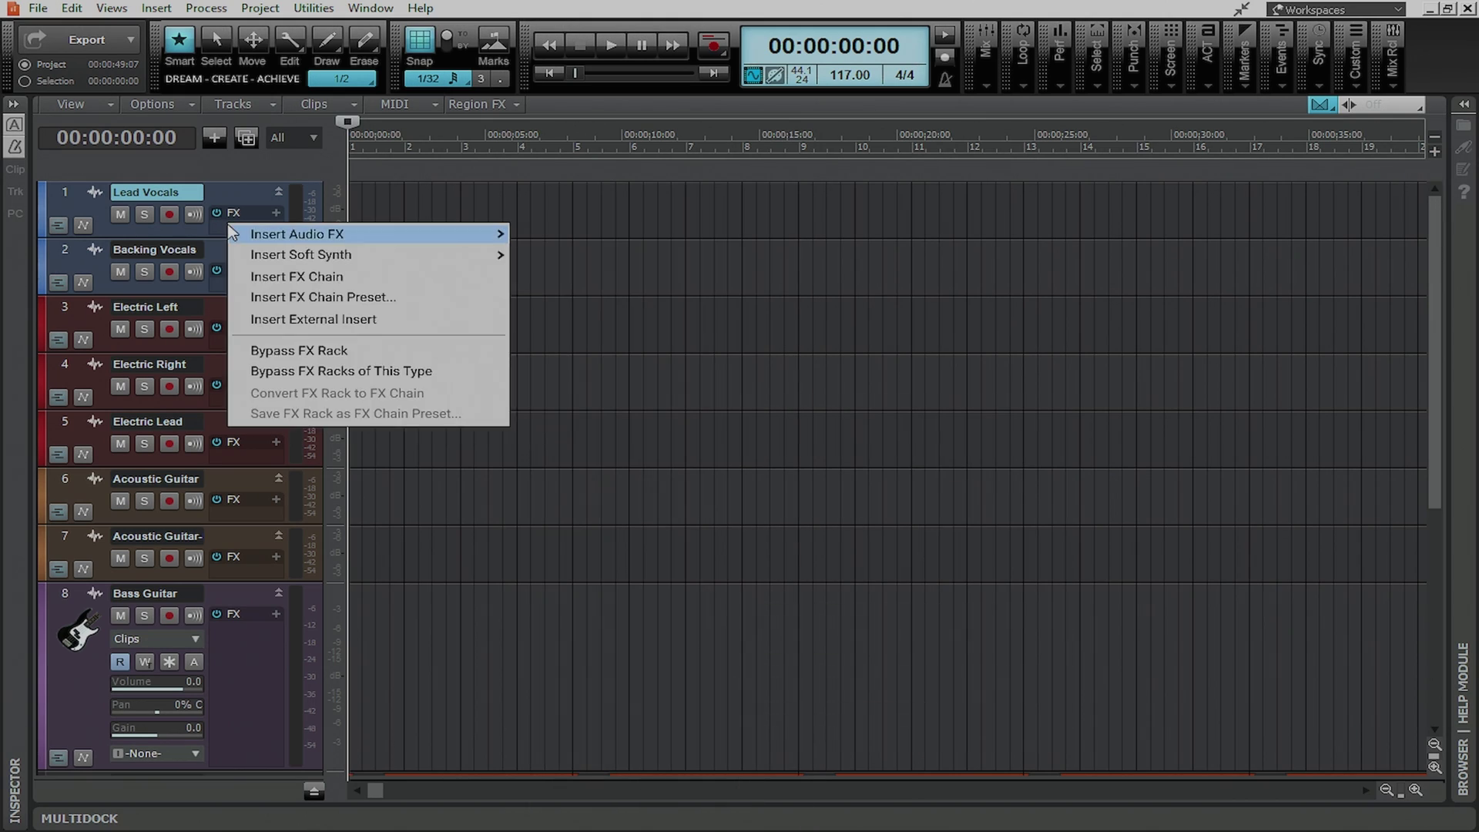
mouse_move(581, 202)
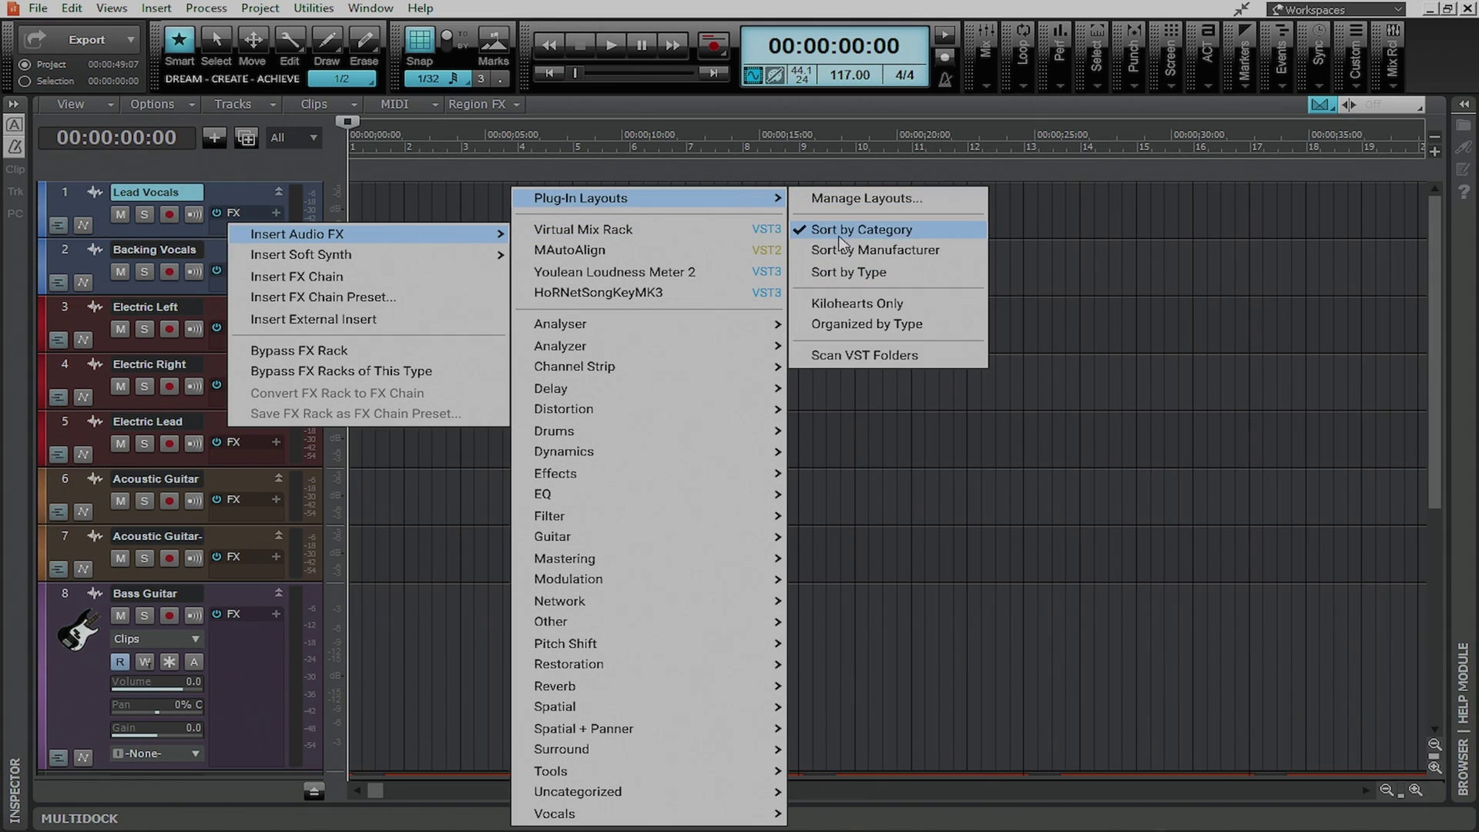
left_click(855, 251)
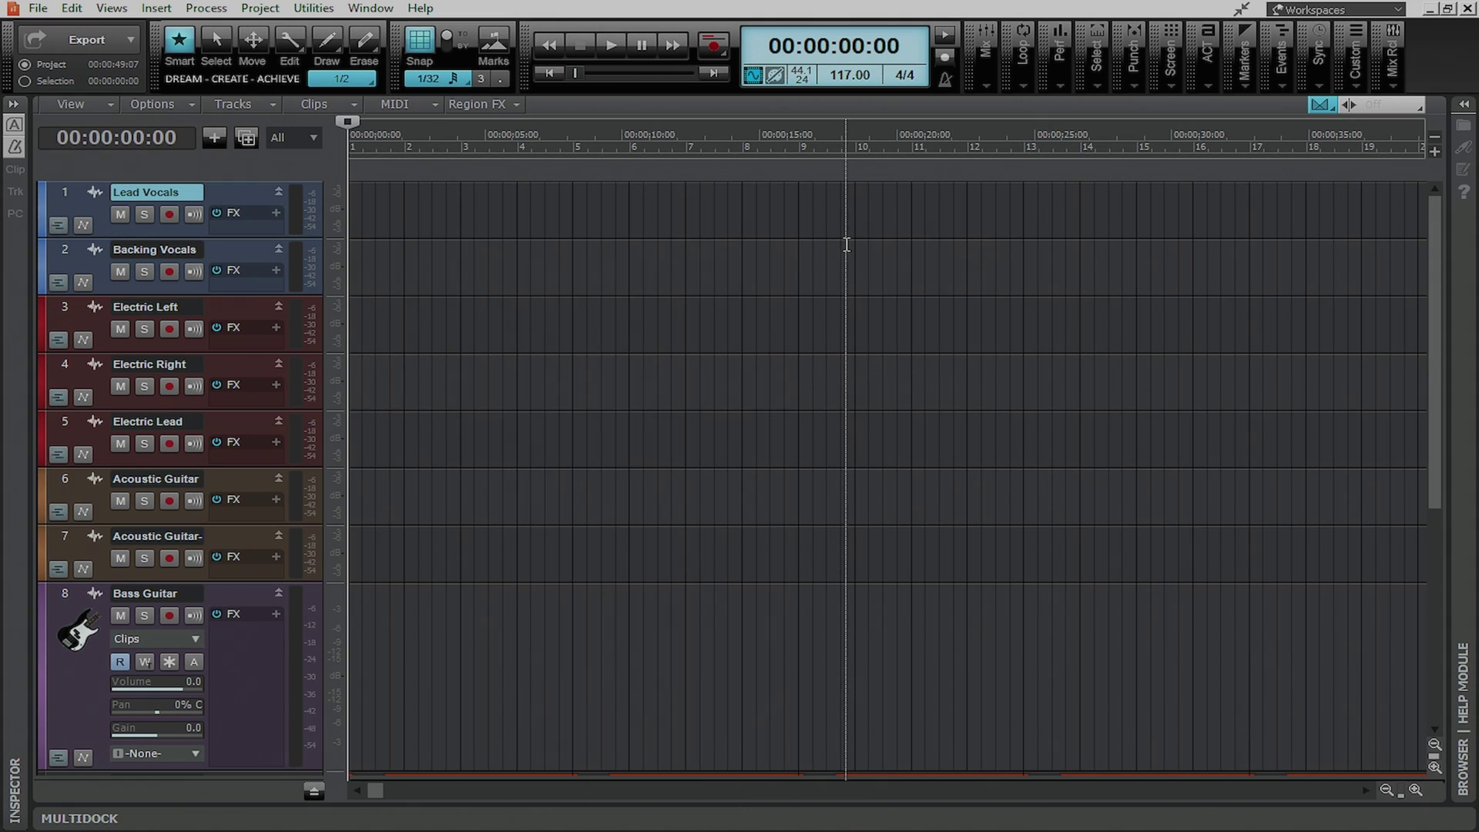
right_click(243, 224)
mouse_move(371, 227)
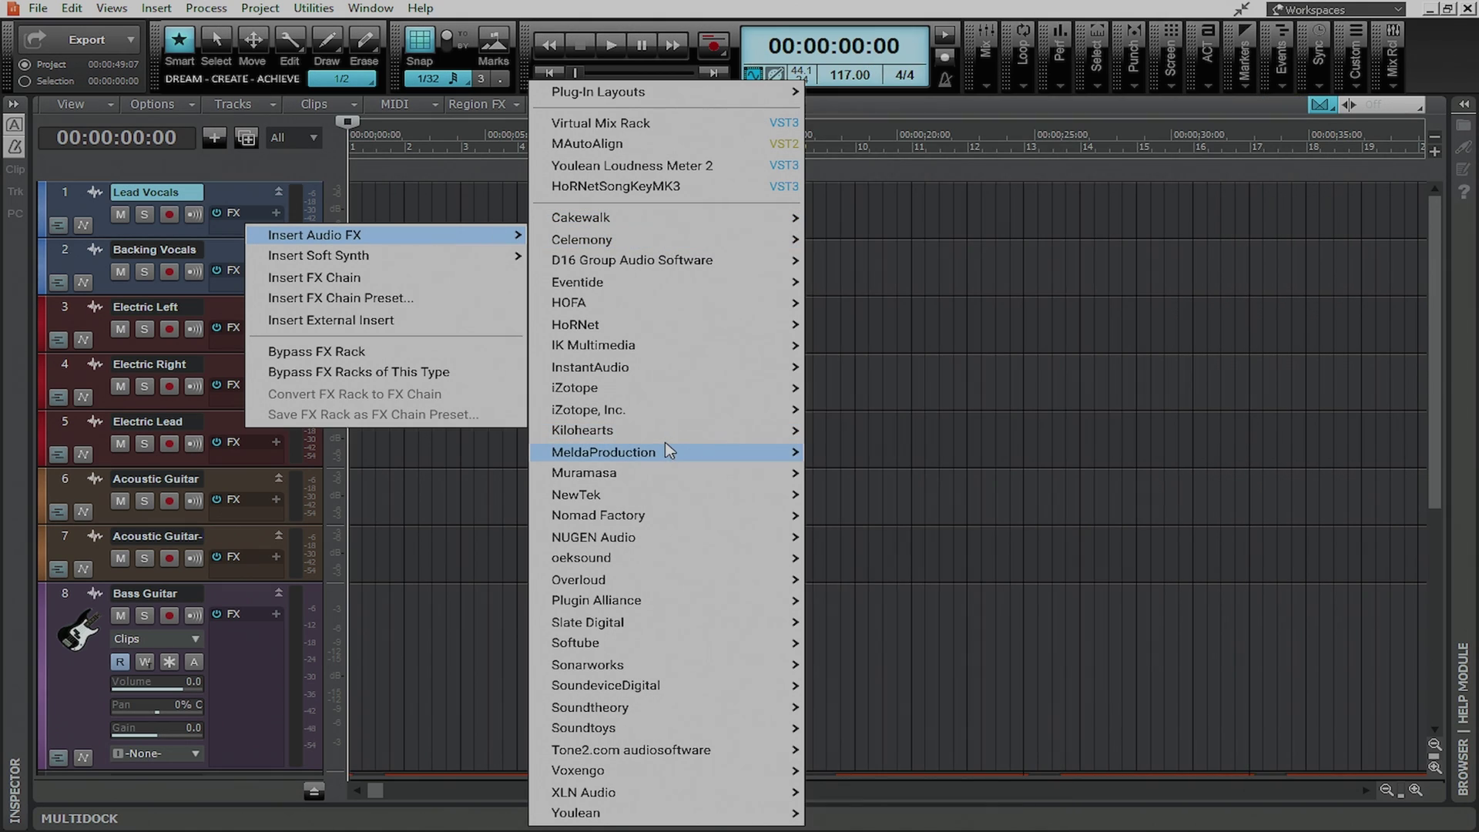
mouse_move(669, 450)
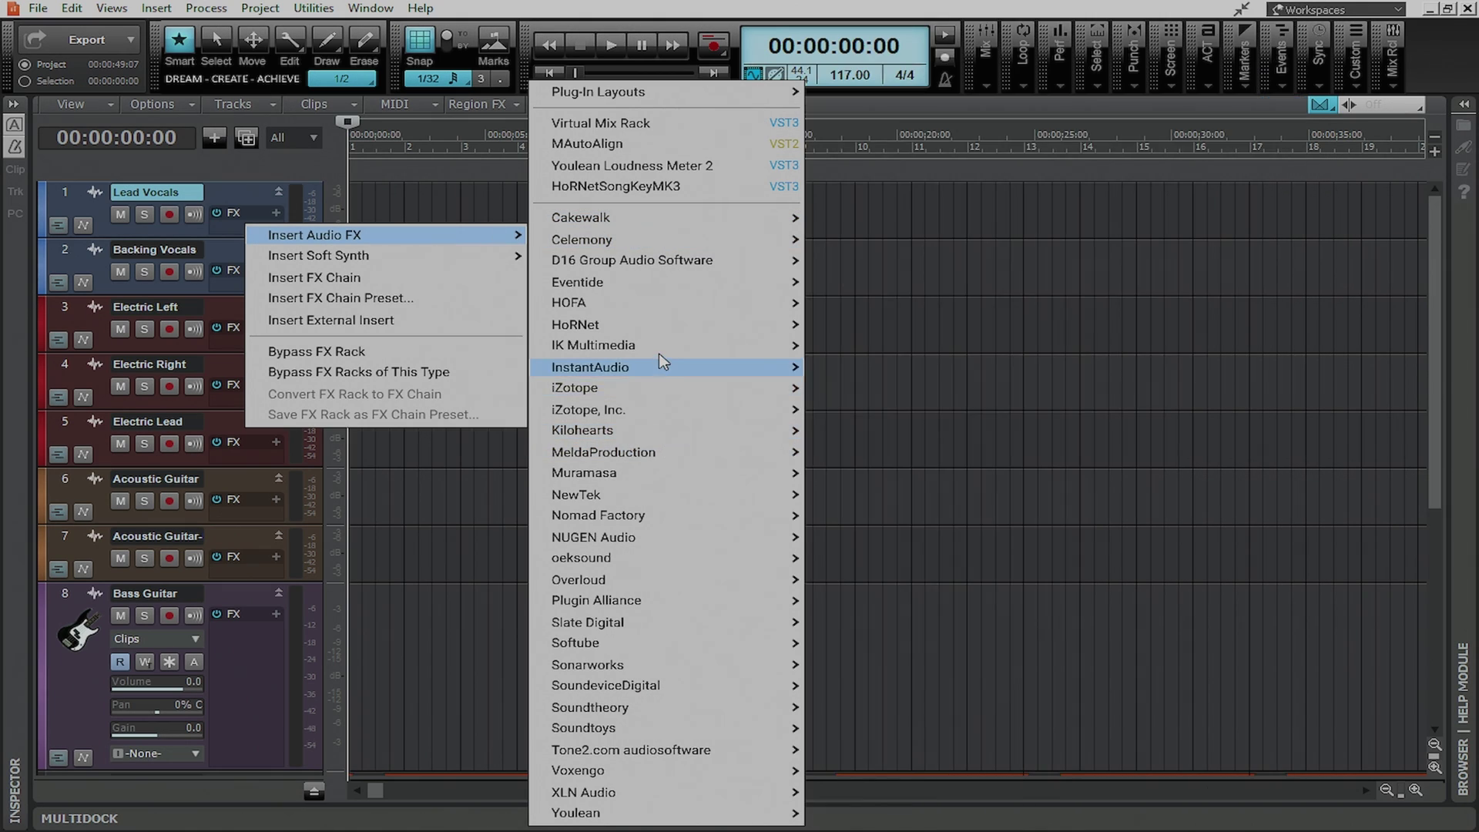
mouse_move(647, 518)
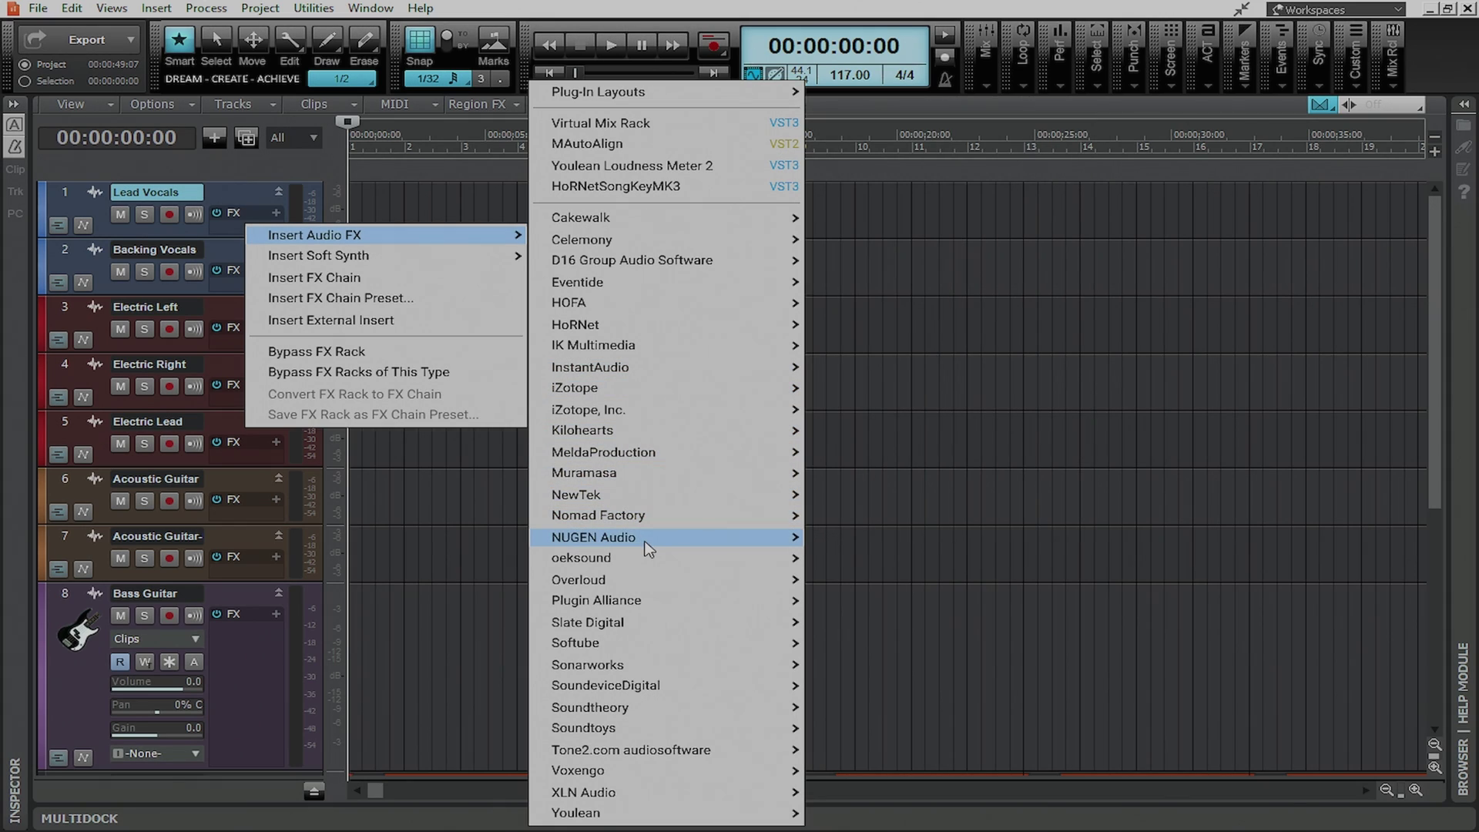
left_click(228, 191)
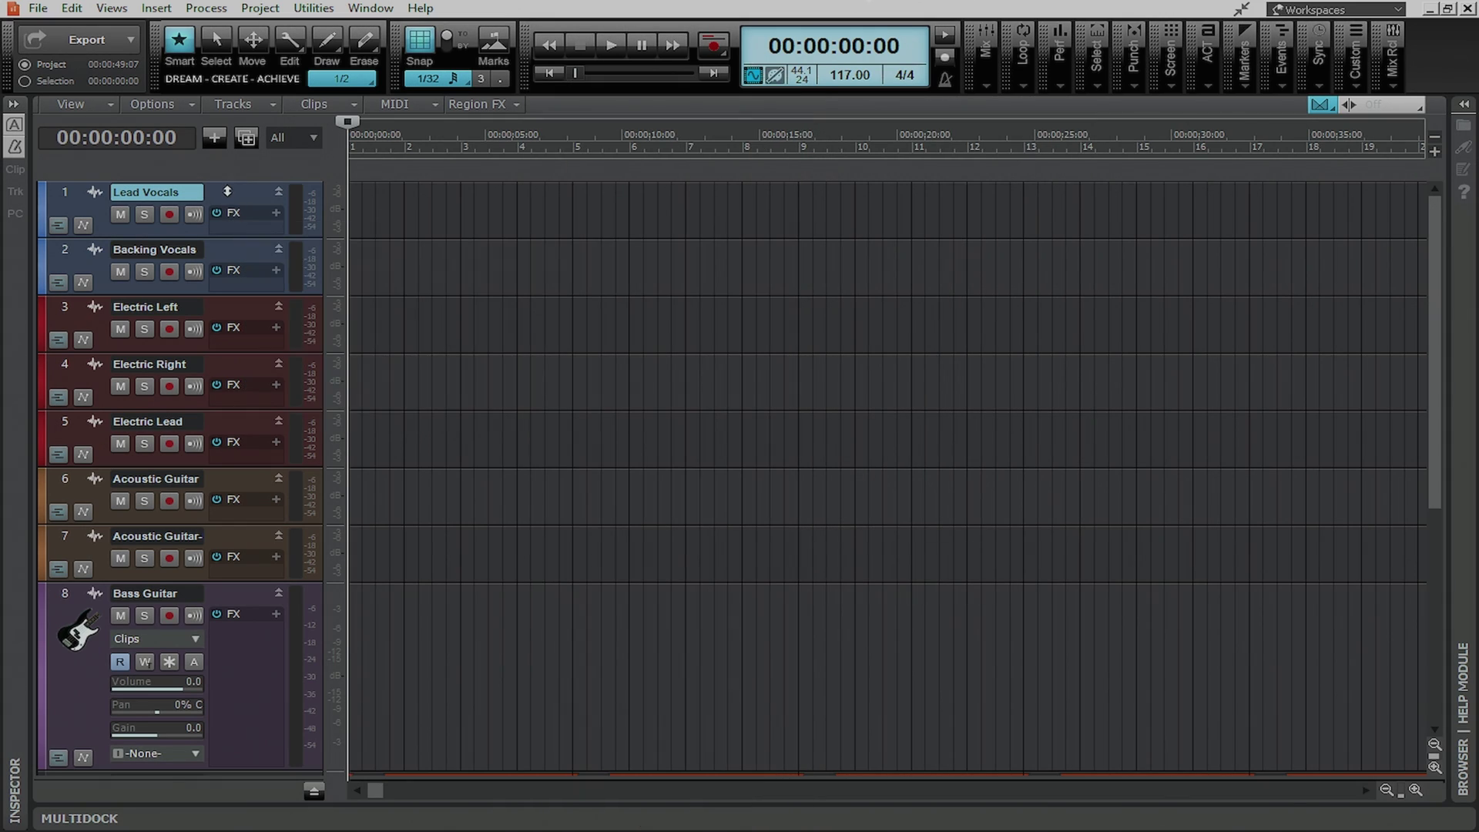
right_click(231, 234)
Return the plug-in layout to Sort by Type and browse the VST2 submenu
mouse_move(496, 235)
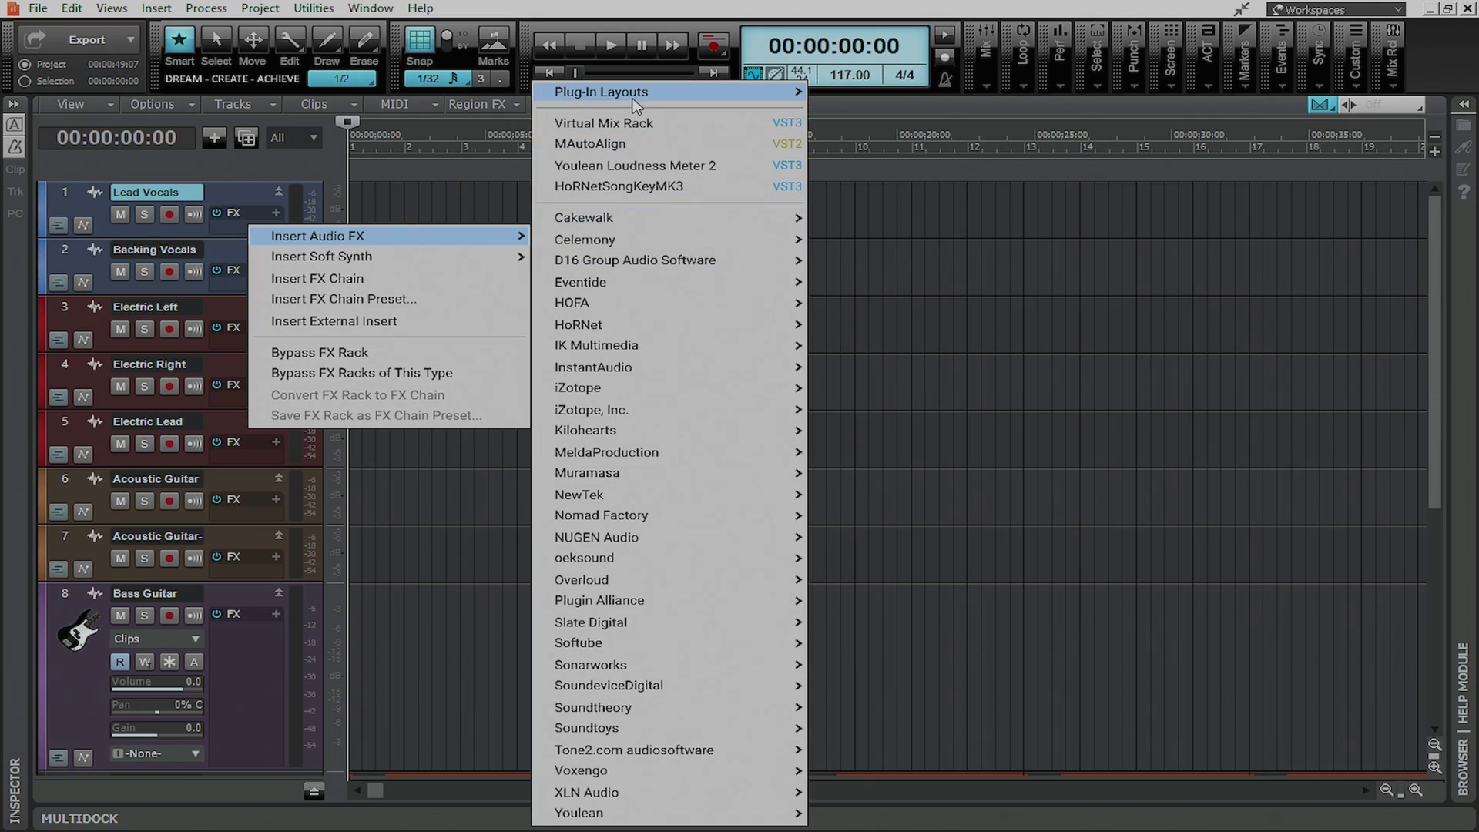
mouse_move(747, 93)
left_click(872, 168)
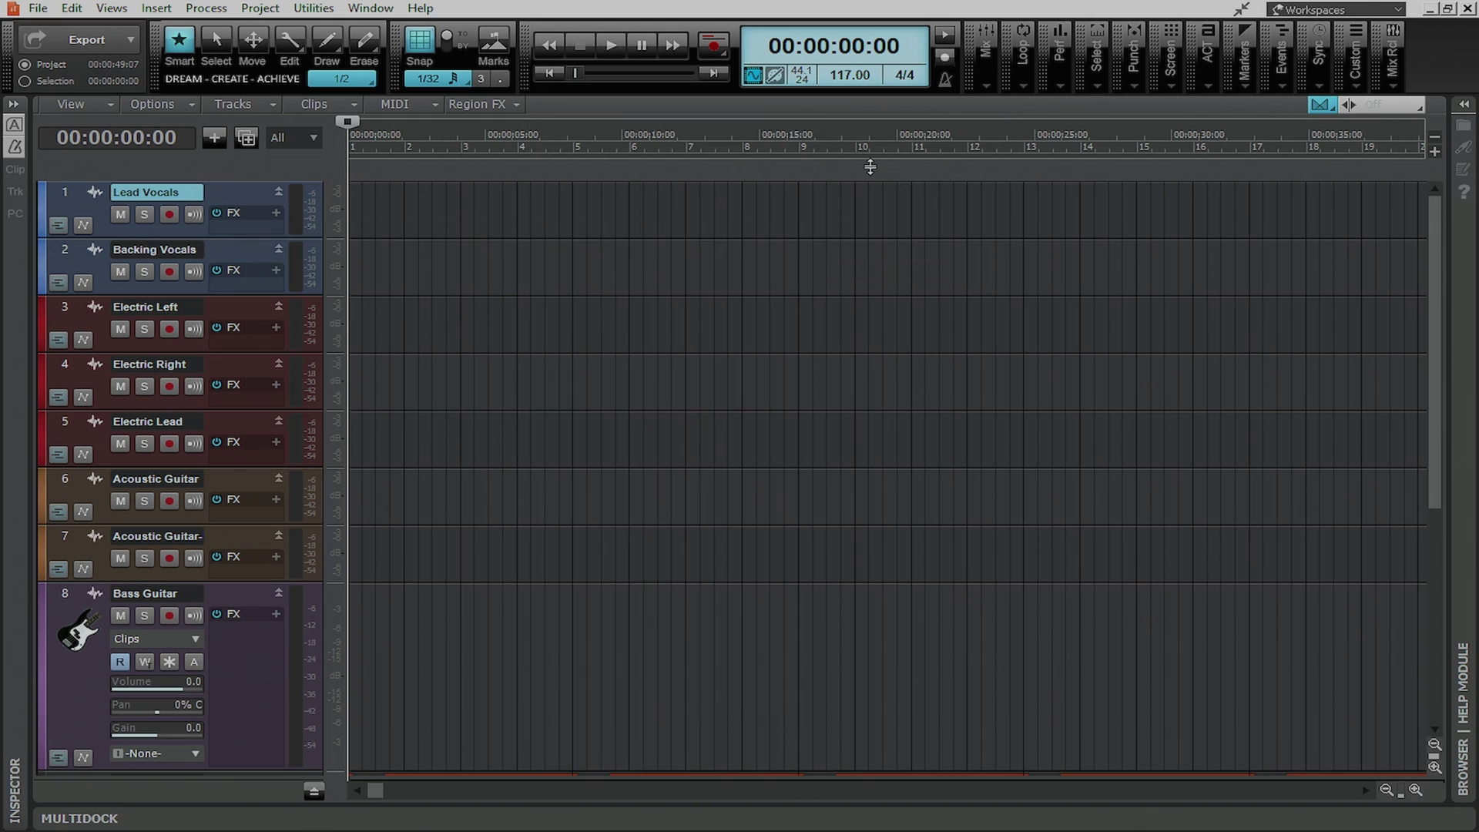
right_click(248, 225)
mouse_move(619, 376)
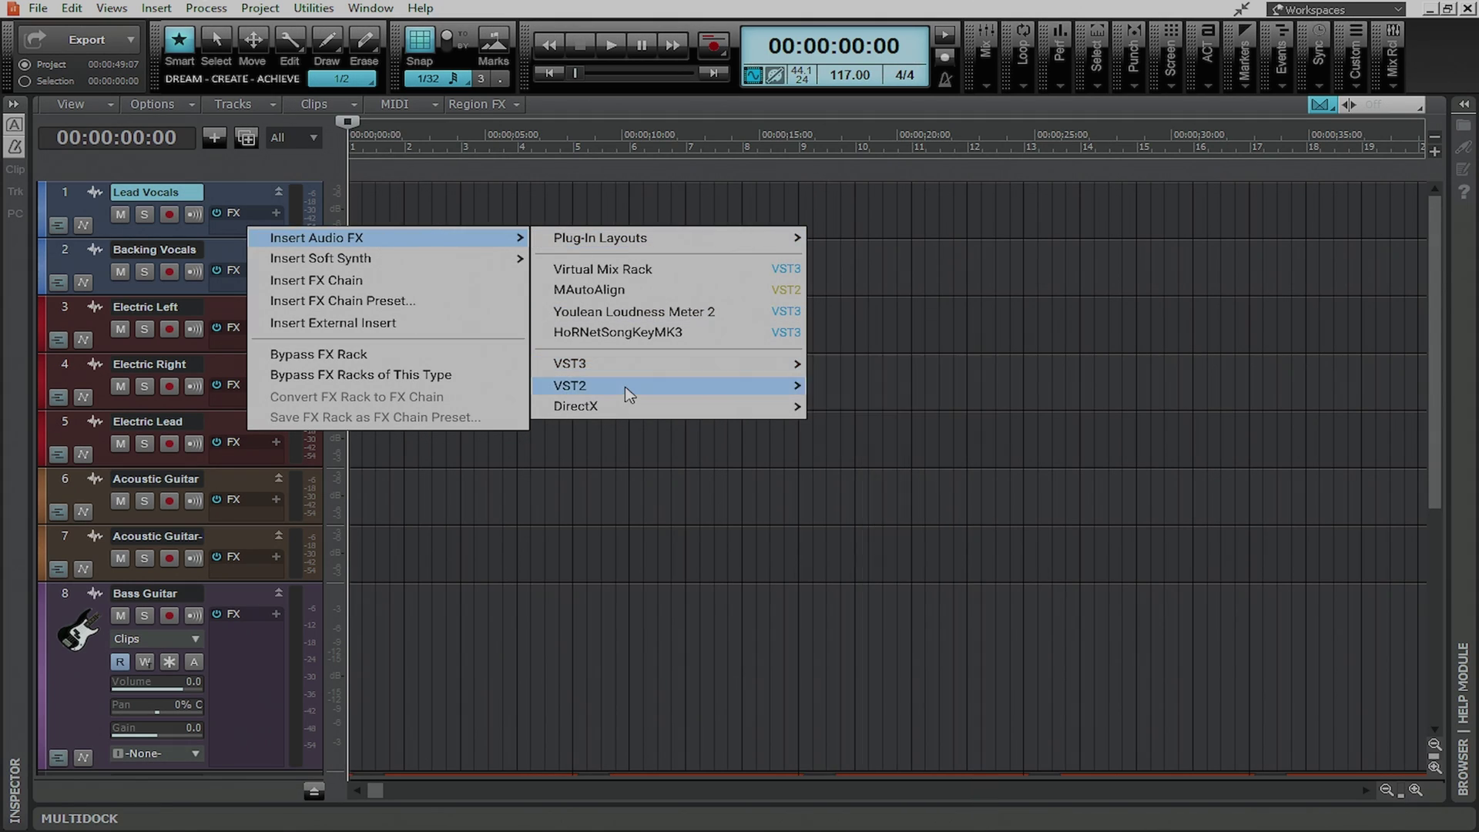
mouse_move(633, 411)
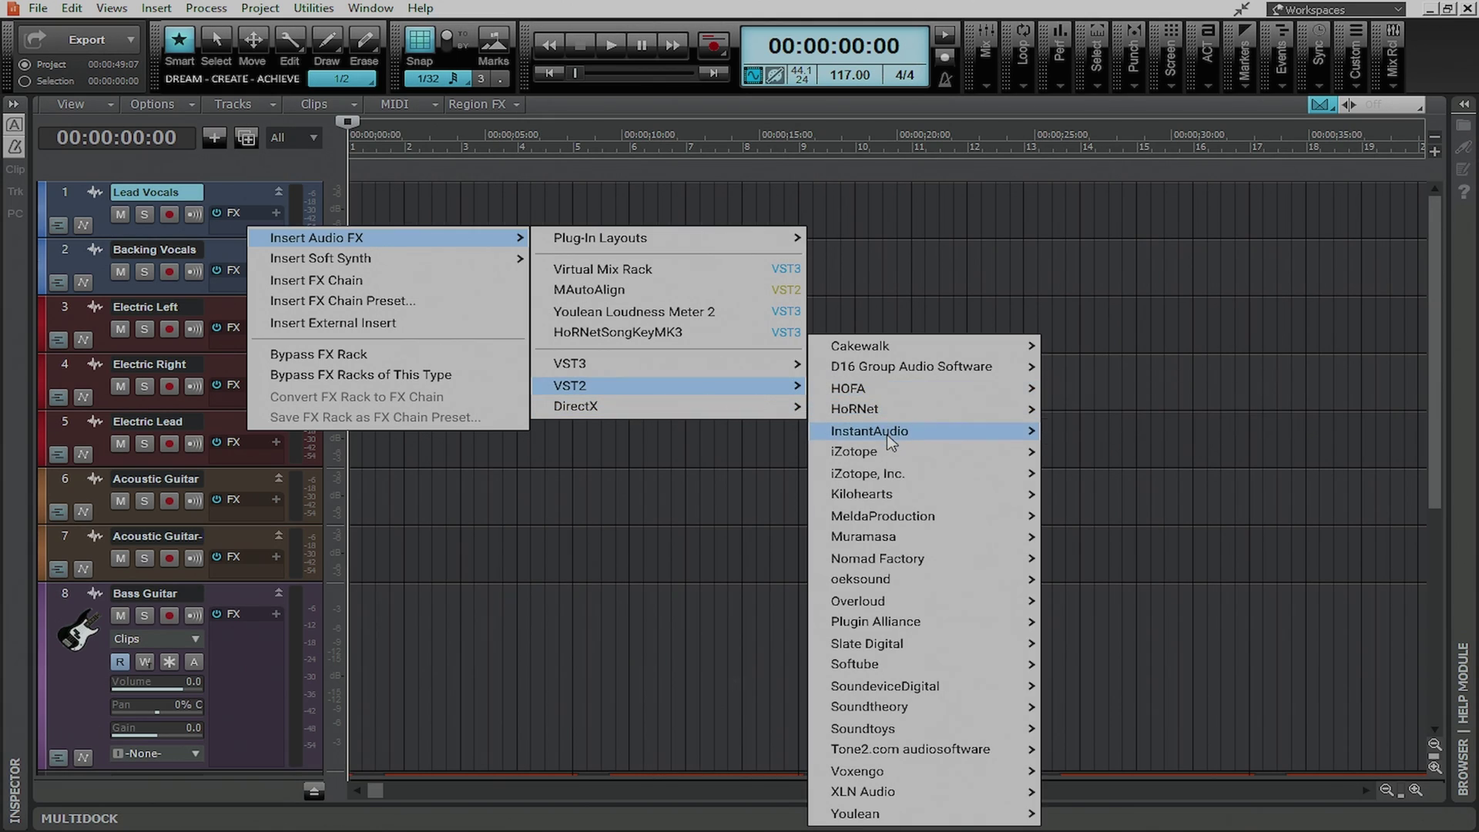
mouse_move(889, 439)
left_click(229, 233)
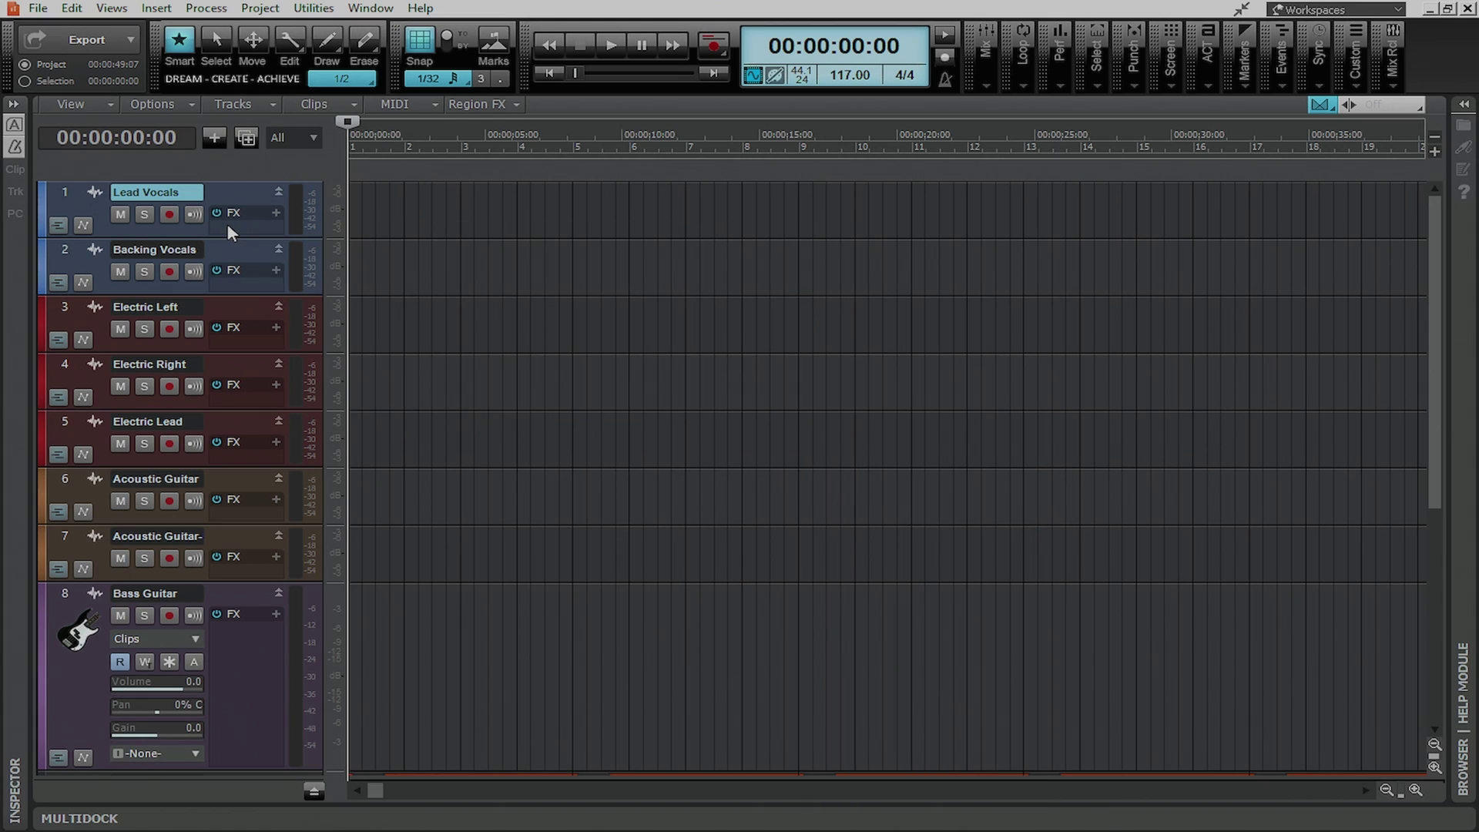
Reopen the track 1 FX-bin plug-in layouts menu, then dismiss the open menus
right_click(229, 229)
mouse_move(232, 233)
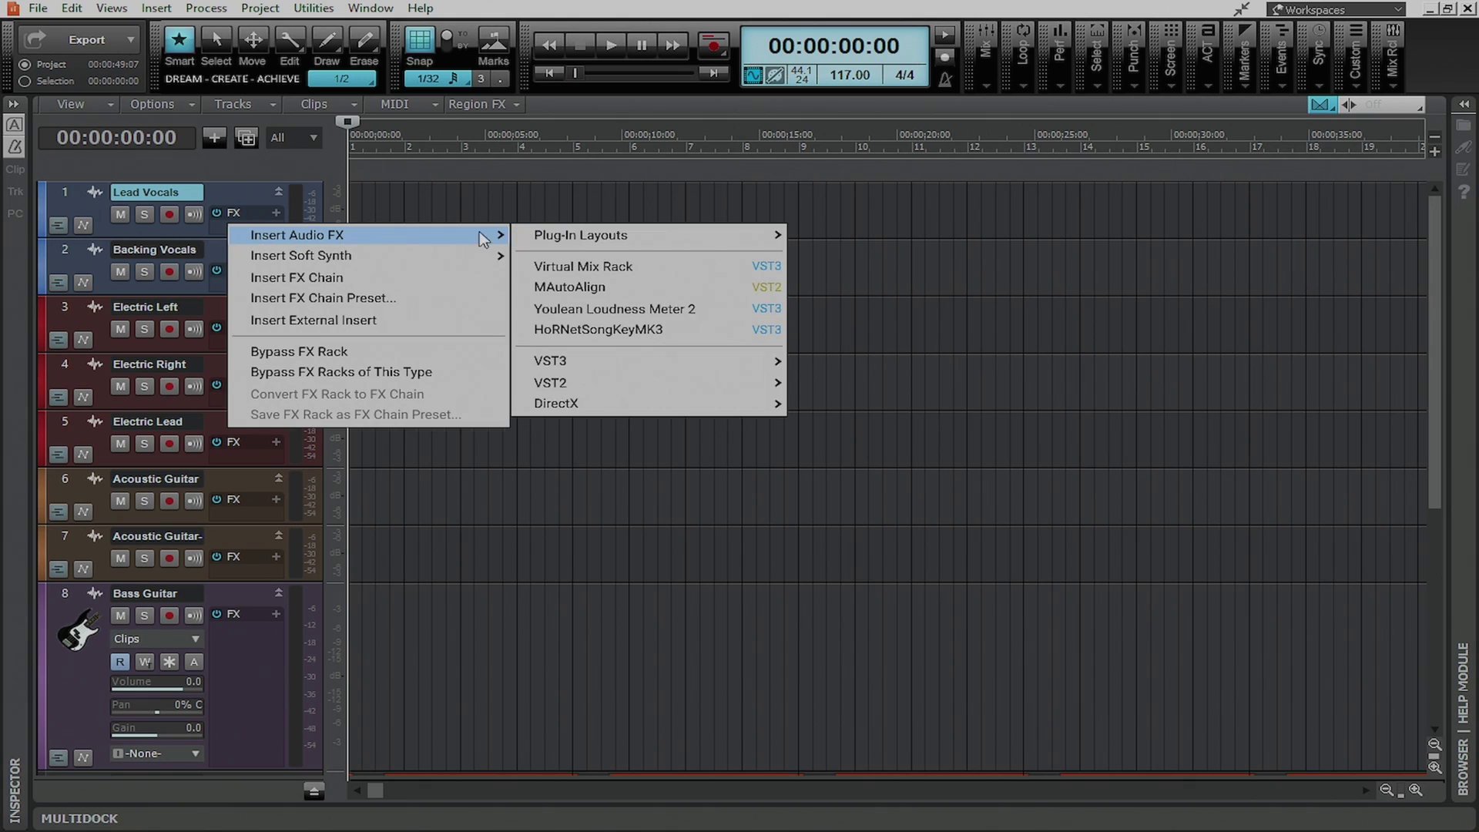
mouse_move(600, 235)
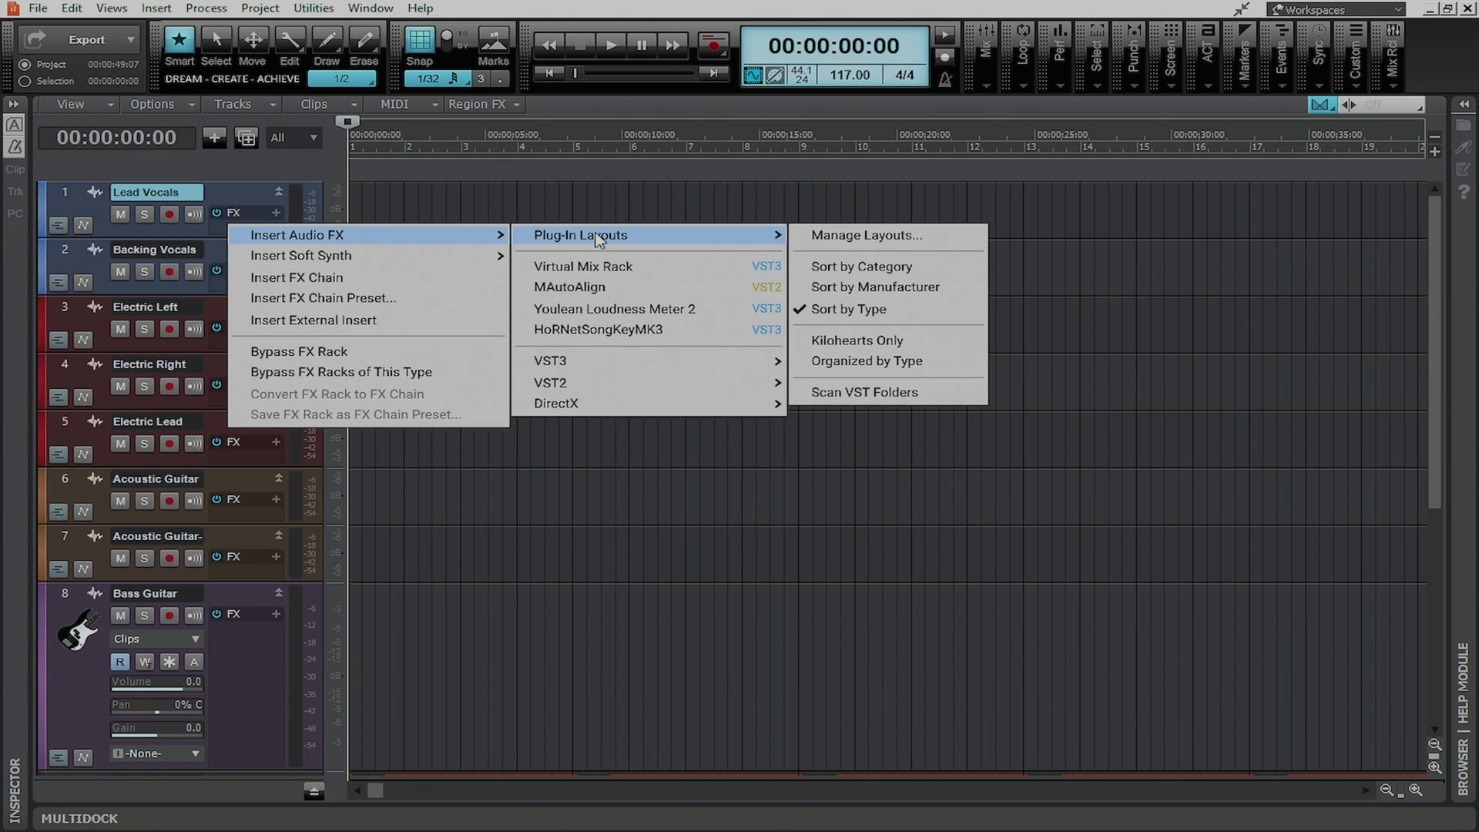
left_click(925, 245)
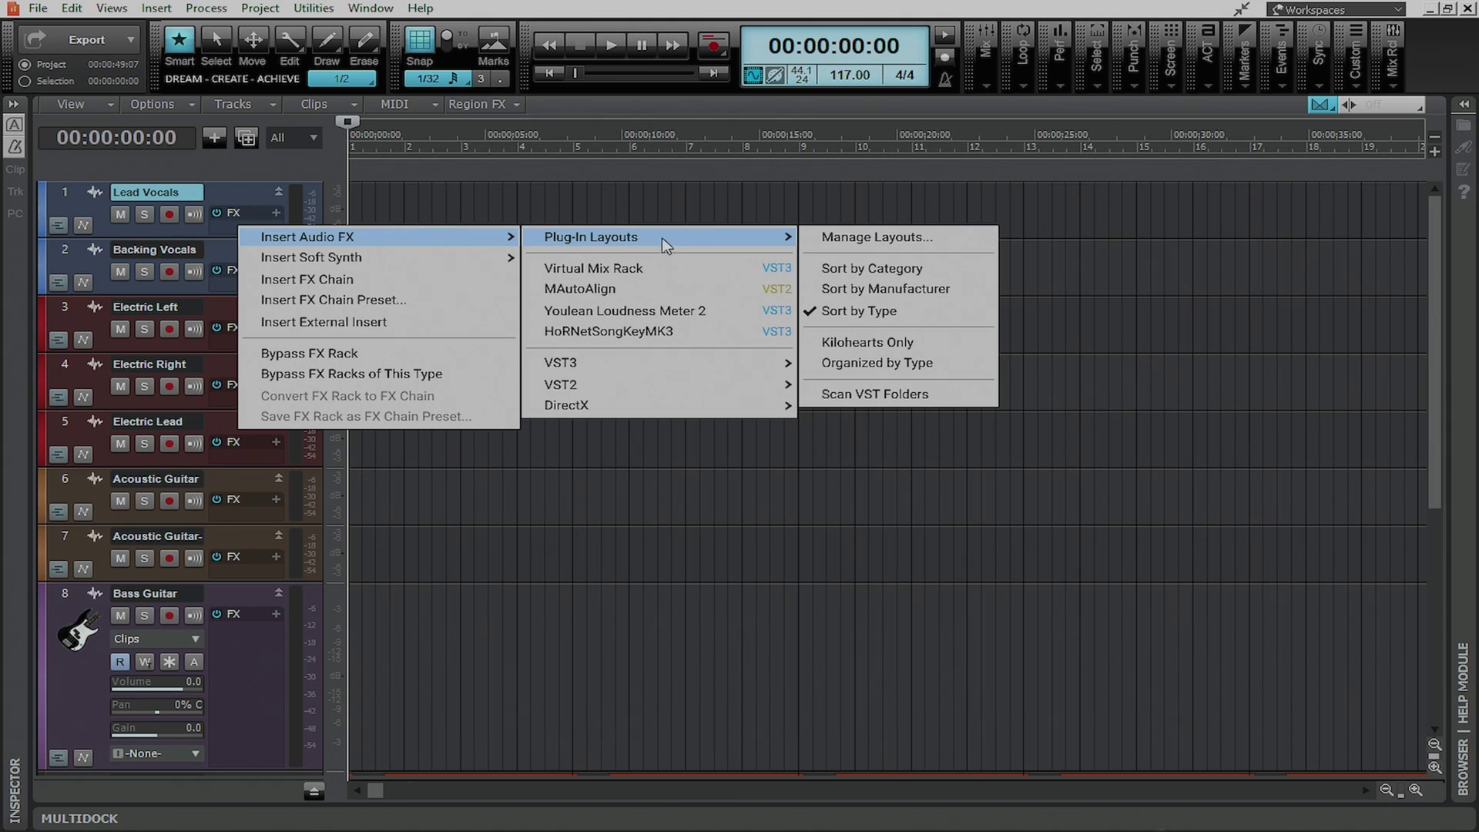
key("Escape")
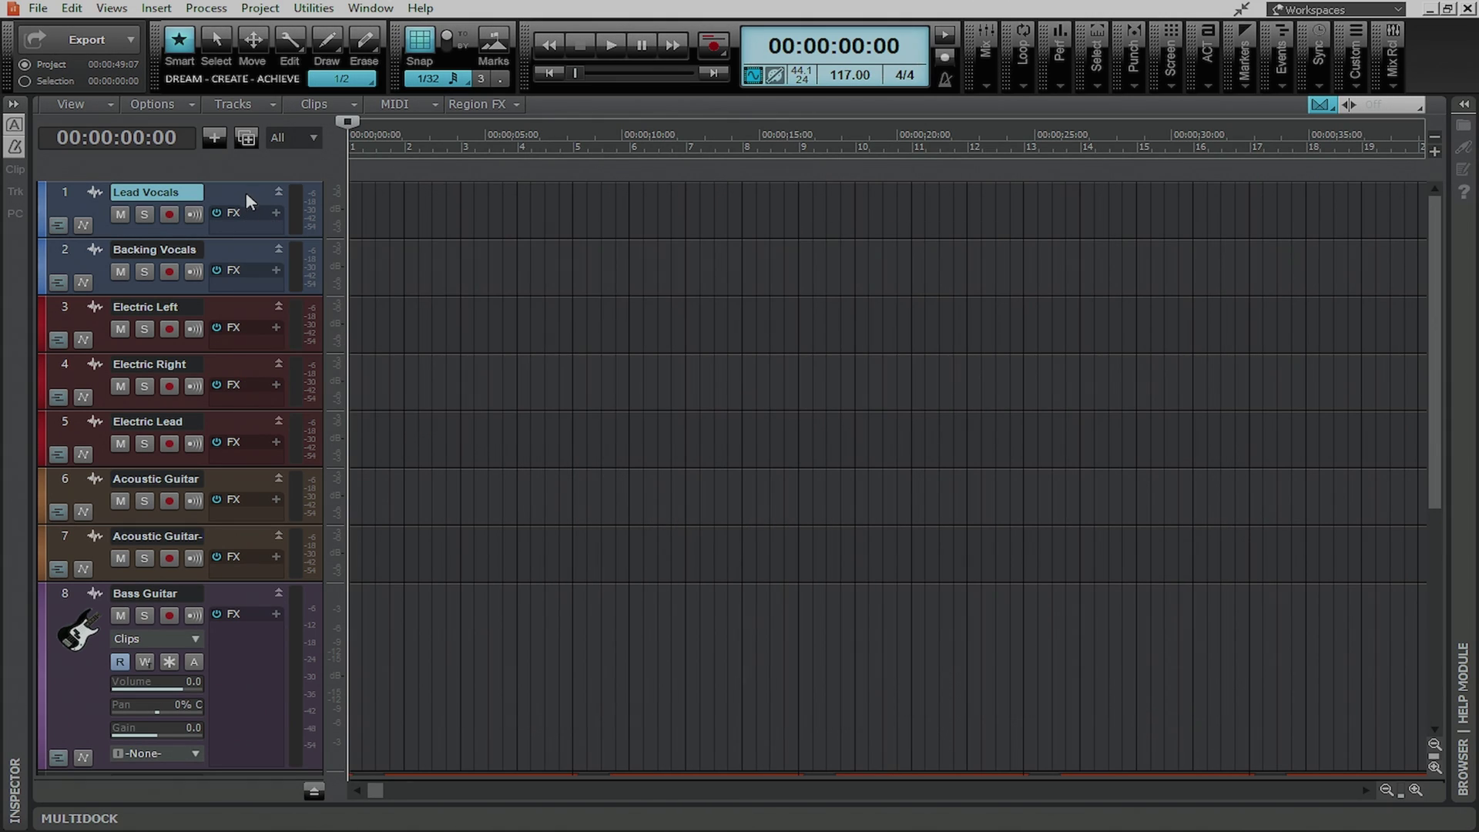
Open the Plug-in Manager, start a new empty layout, and list the VST3 audio effects
right_click(244, 225)
mouse_move(501, 241)
mouse_move(605, 240)
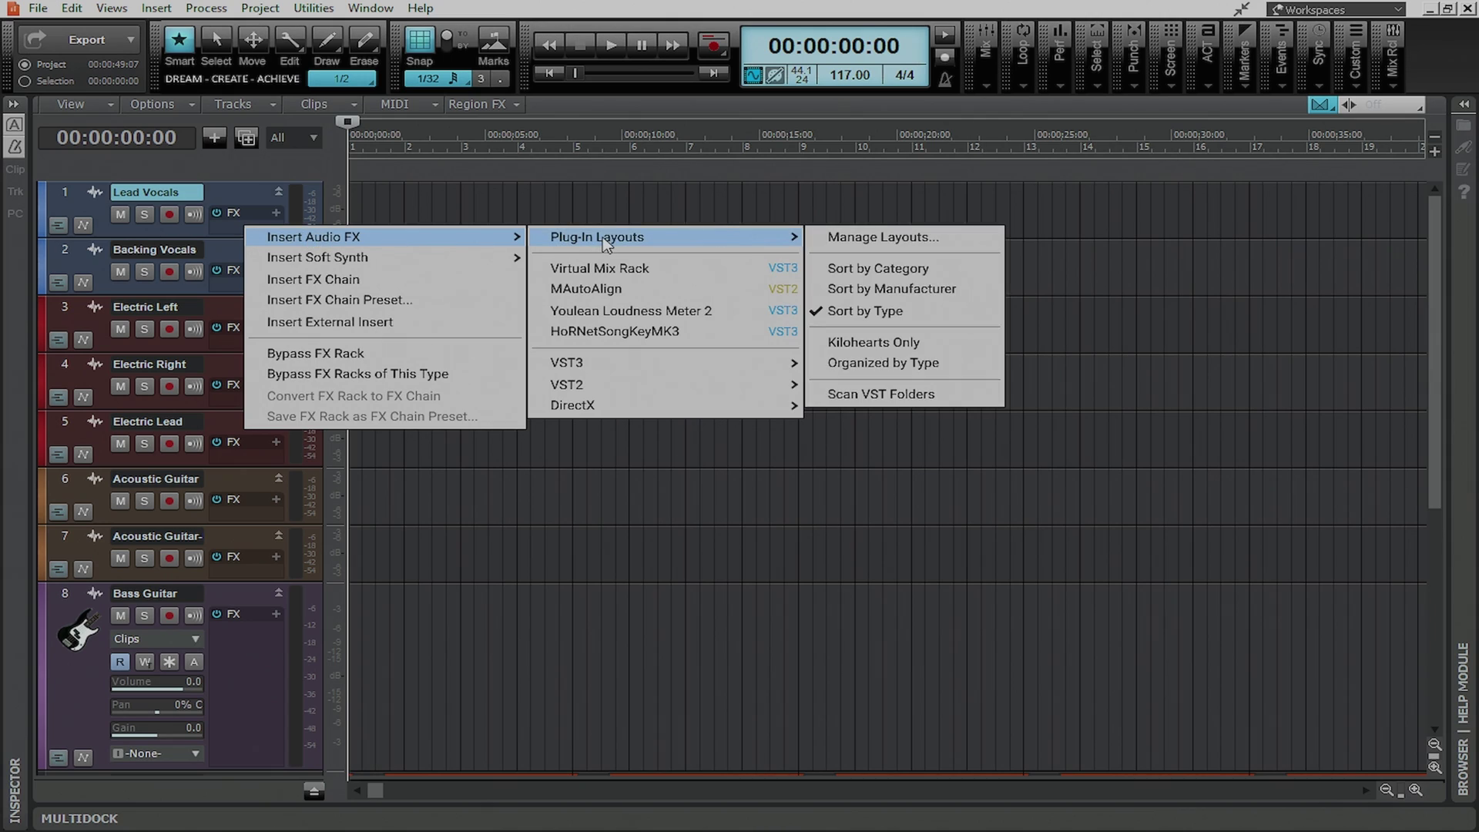
left_click(851, 240)
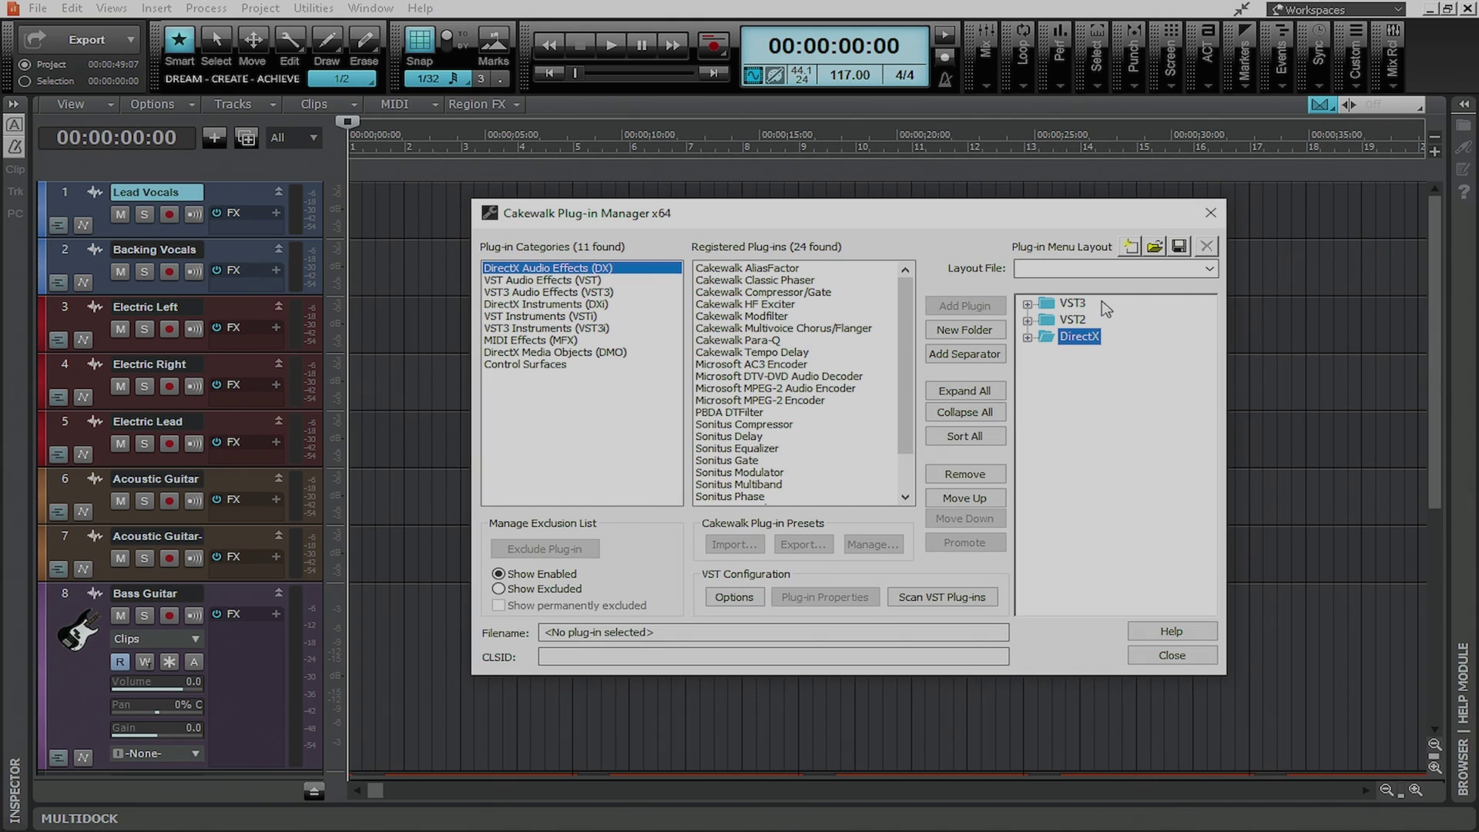
left_click(1130, 248)
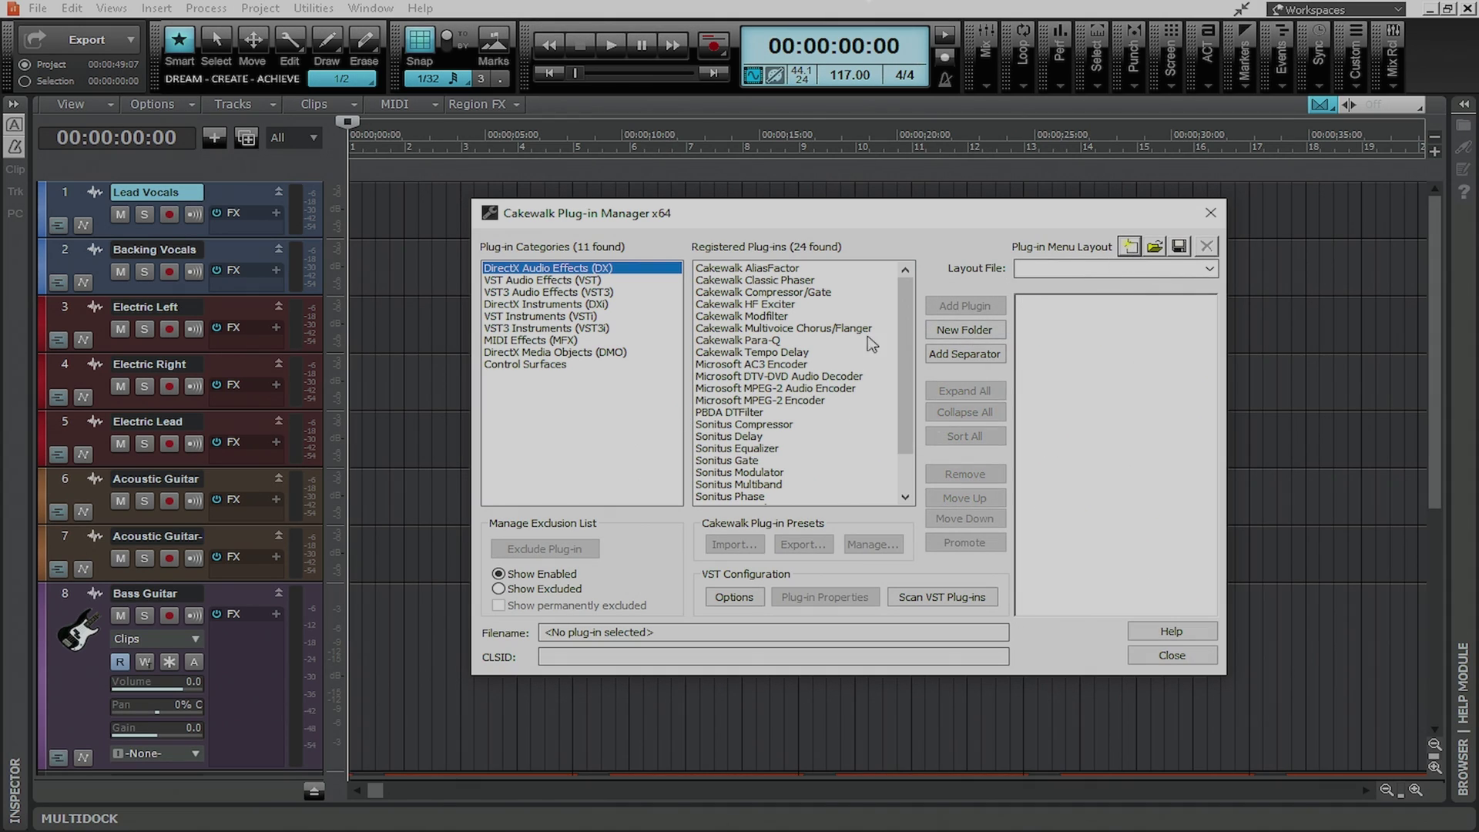
left_click(589, 303)
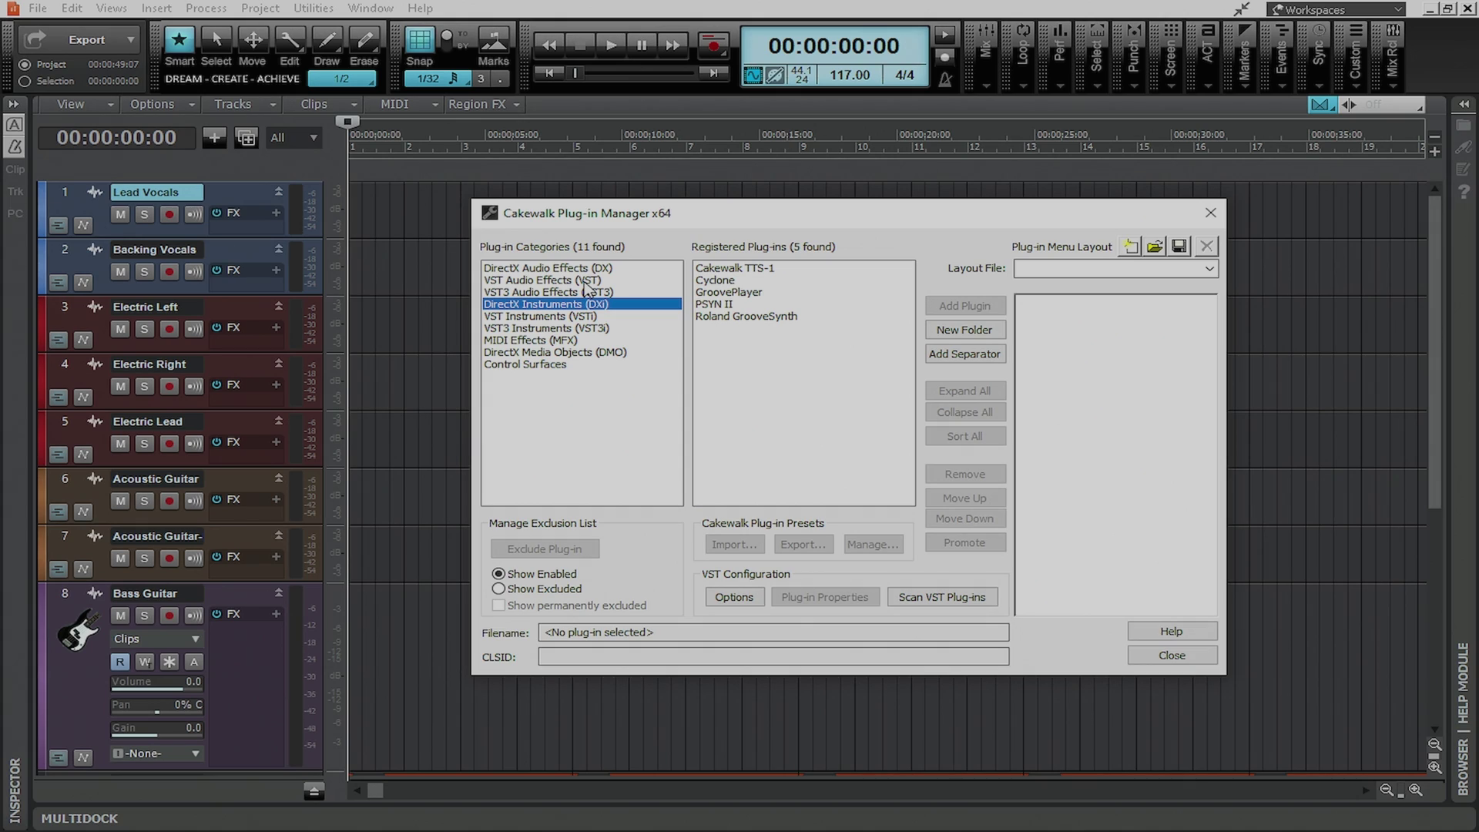
left_click(585, 280)
left_click(589, 292)
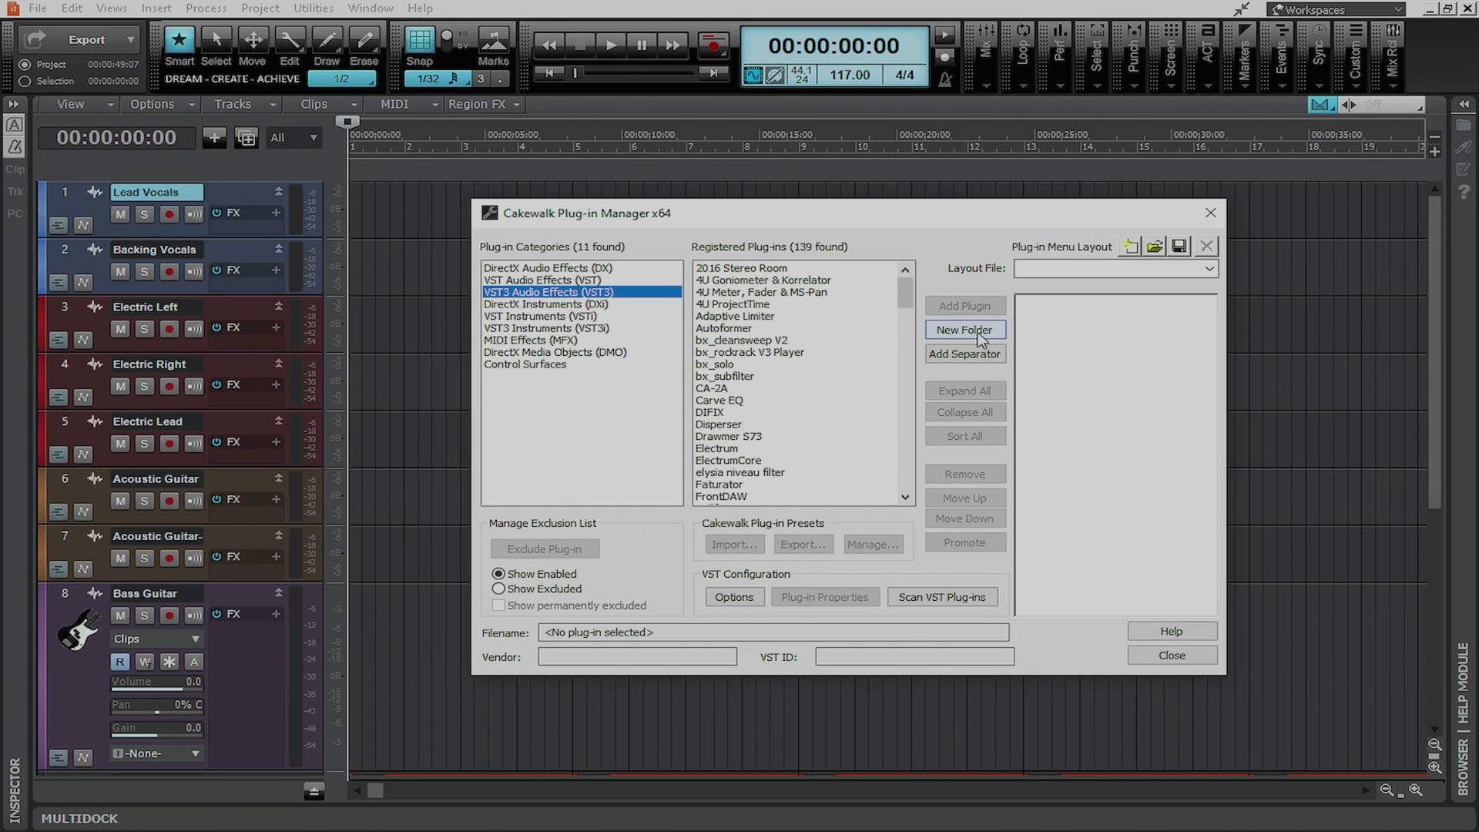
Create a Vocals folder in the layout and add Adaptive Limiter to it
left_click(977, 330)
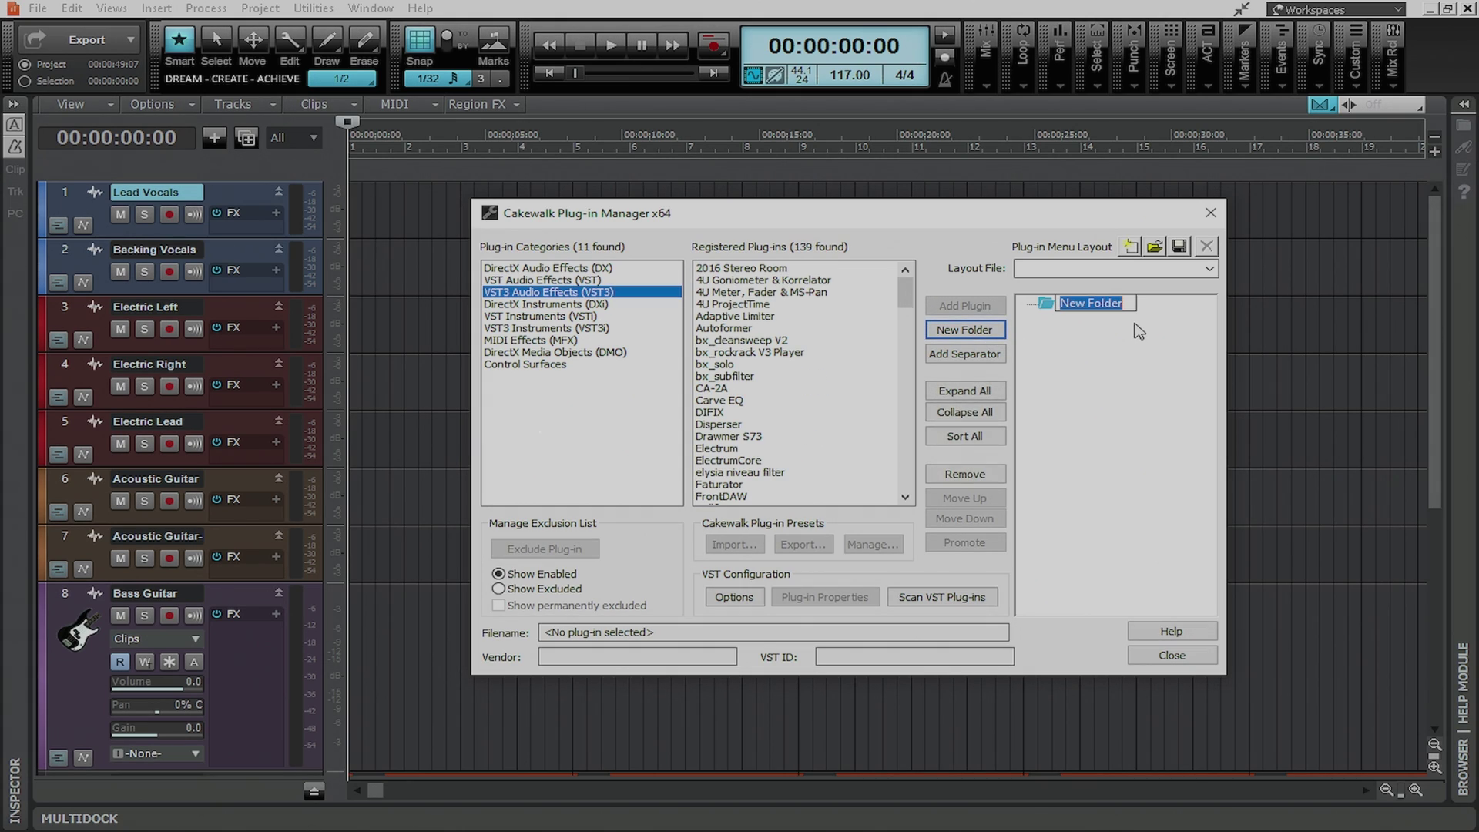
type("Vocals")
left_click(740, 316)
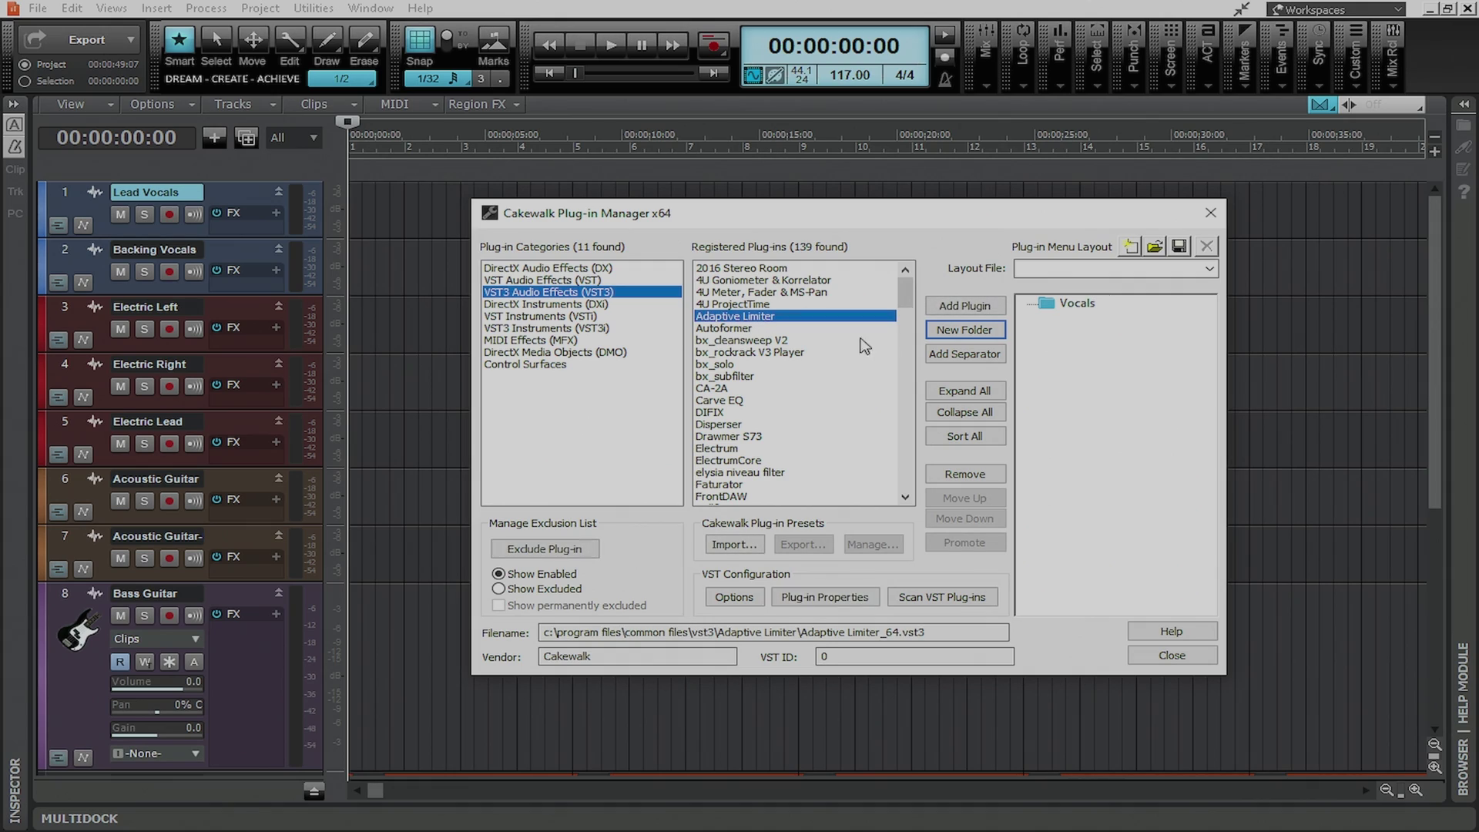
left_click(1075, 305)
left_click(962, 307)
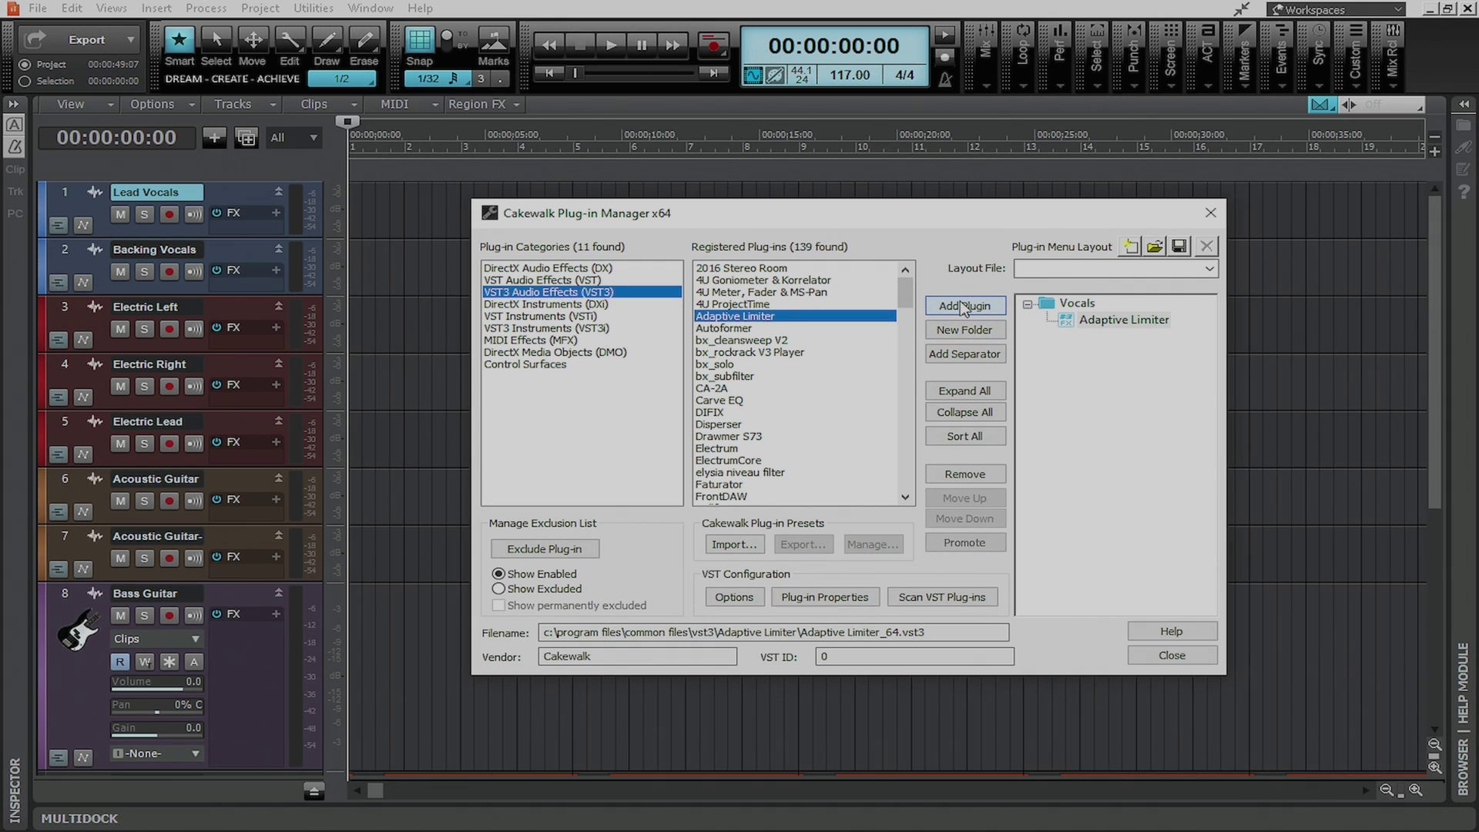
left_click(1027, 305)
left_click(1027, 305)
left_click(1028, 305)
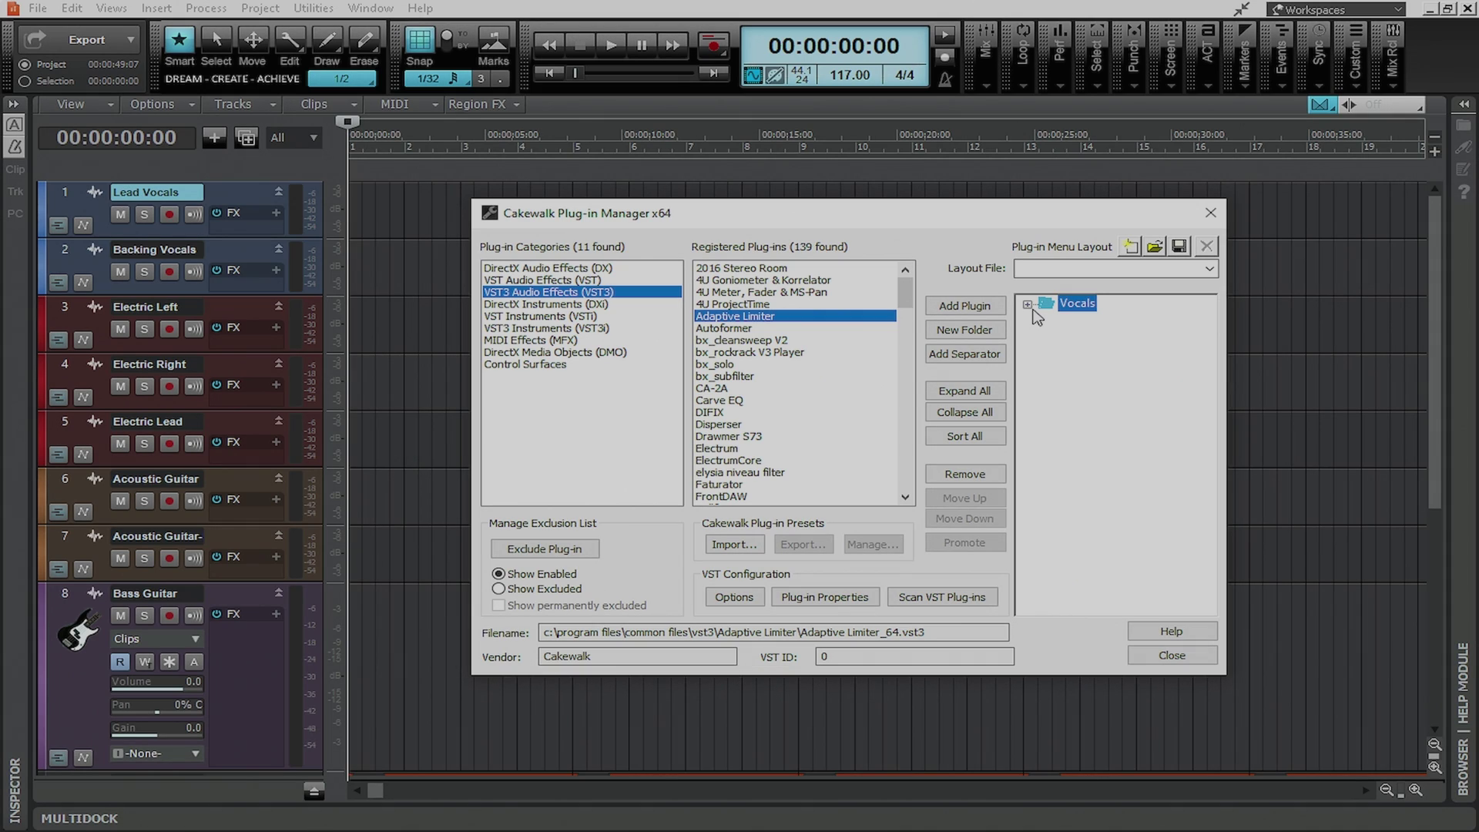
left_click(1154, 246)
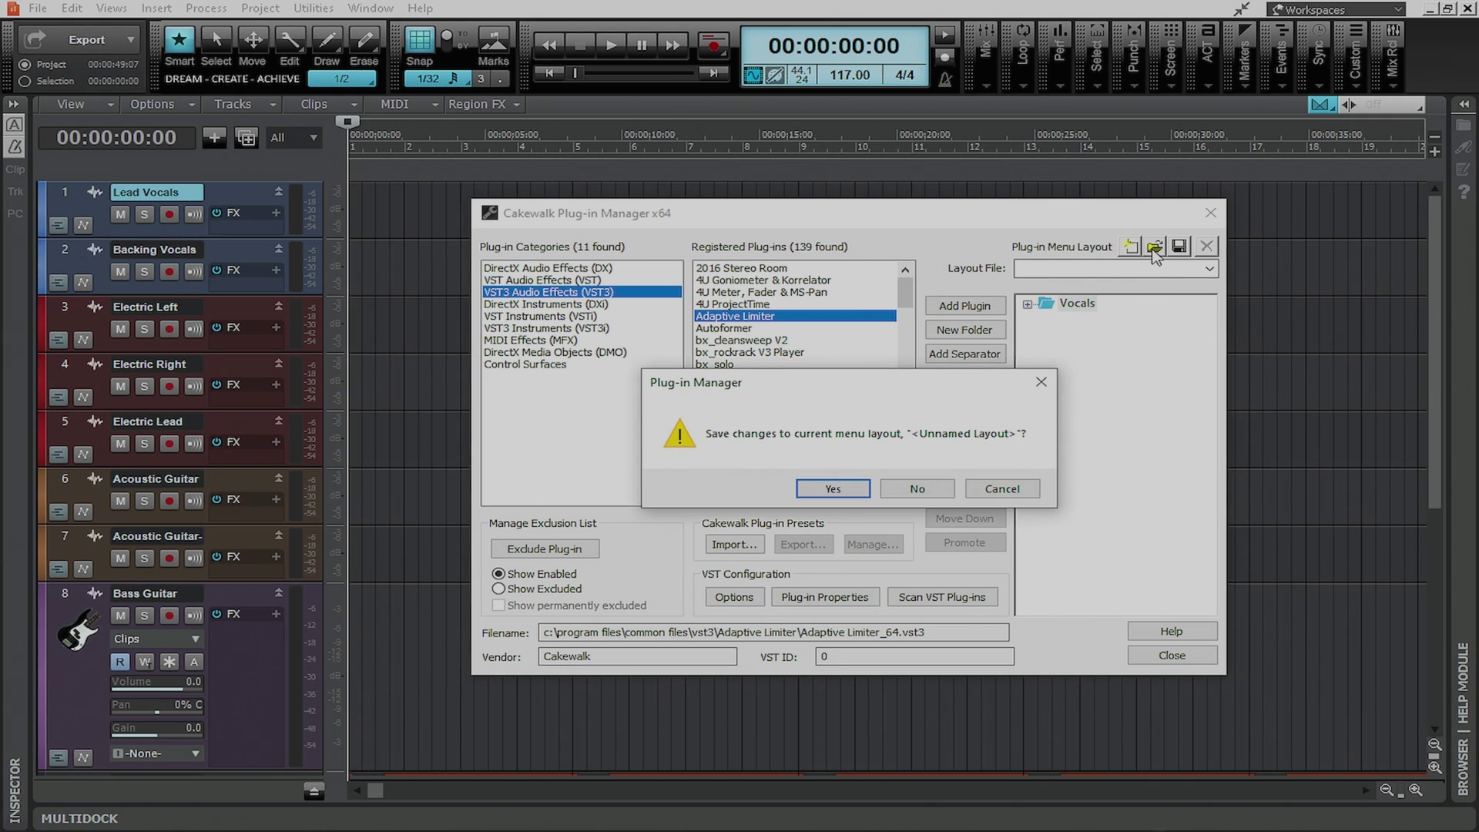
Discard the unsaved layout and load Kilohearts Only.pgl to preview its contents
left_click(917, 489)
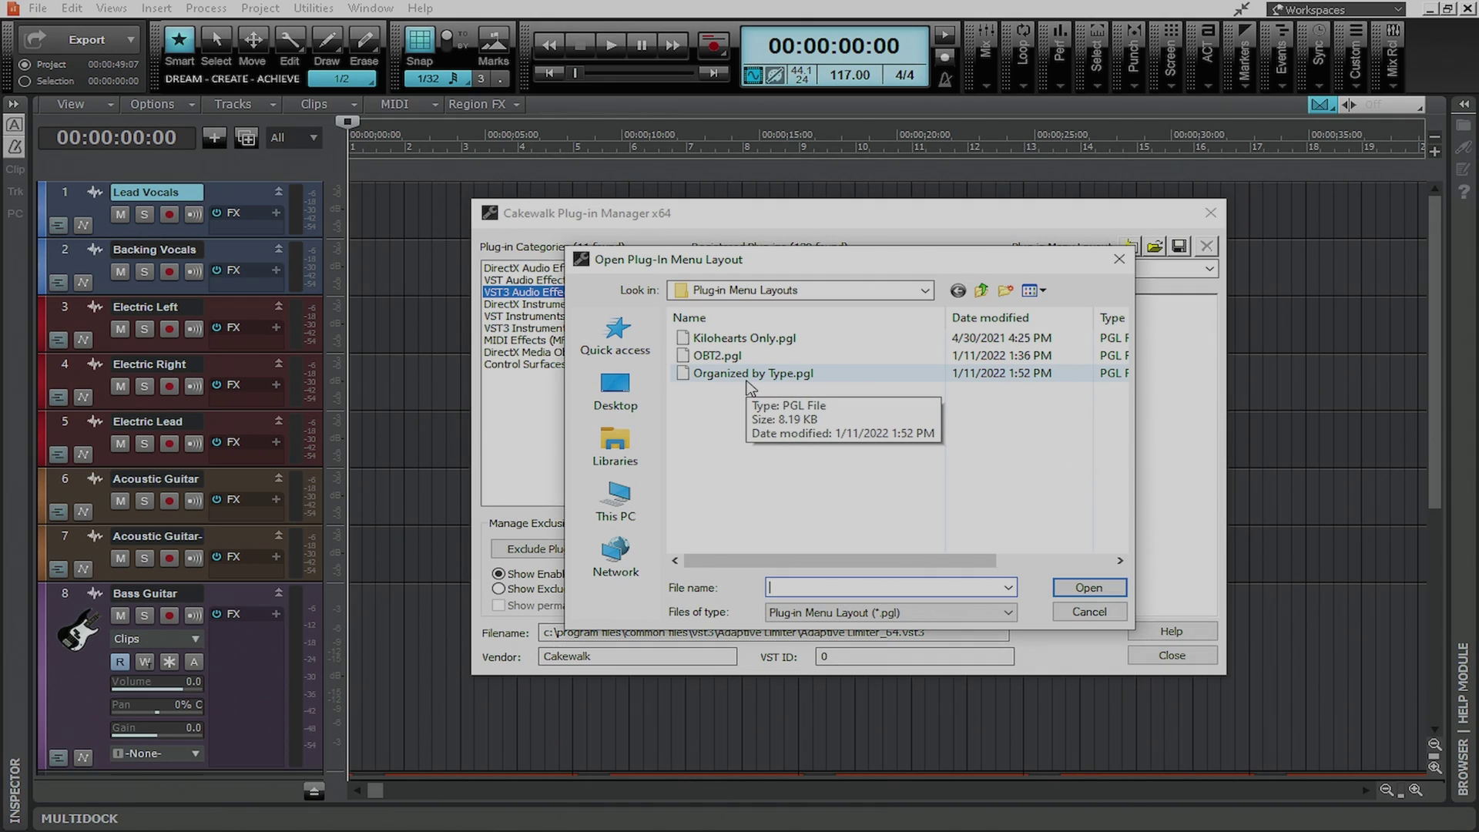
left_click(751, 338)
left_click(1089, 587)
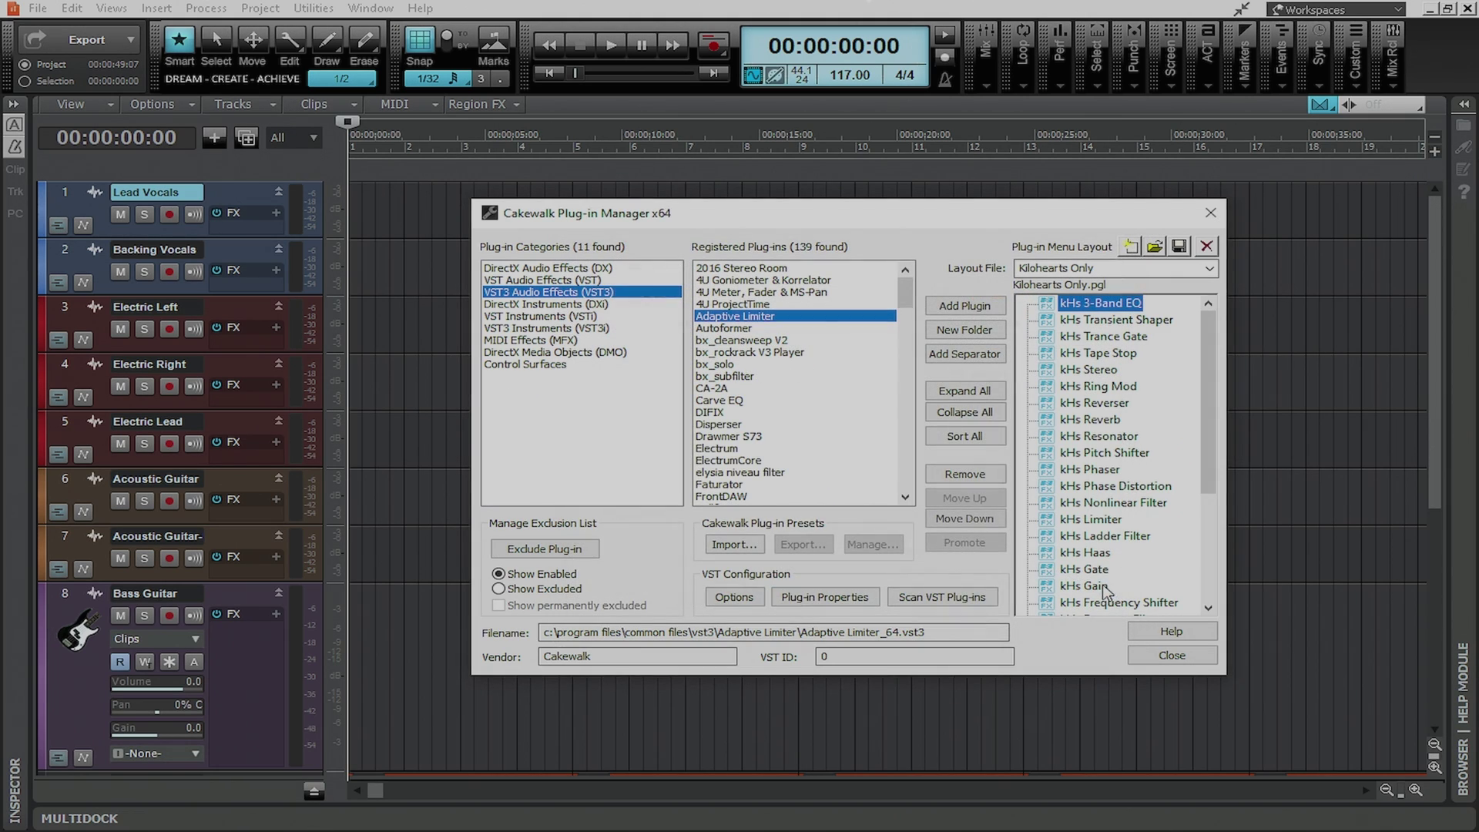
scroll(1218, 399, "down", 1)
scroll(1219, 399, "down", 3)
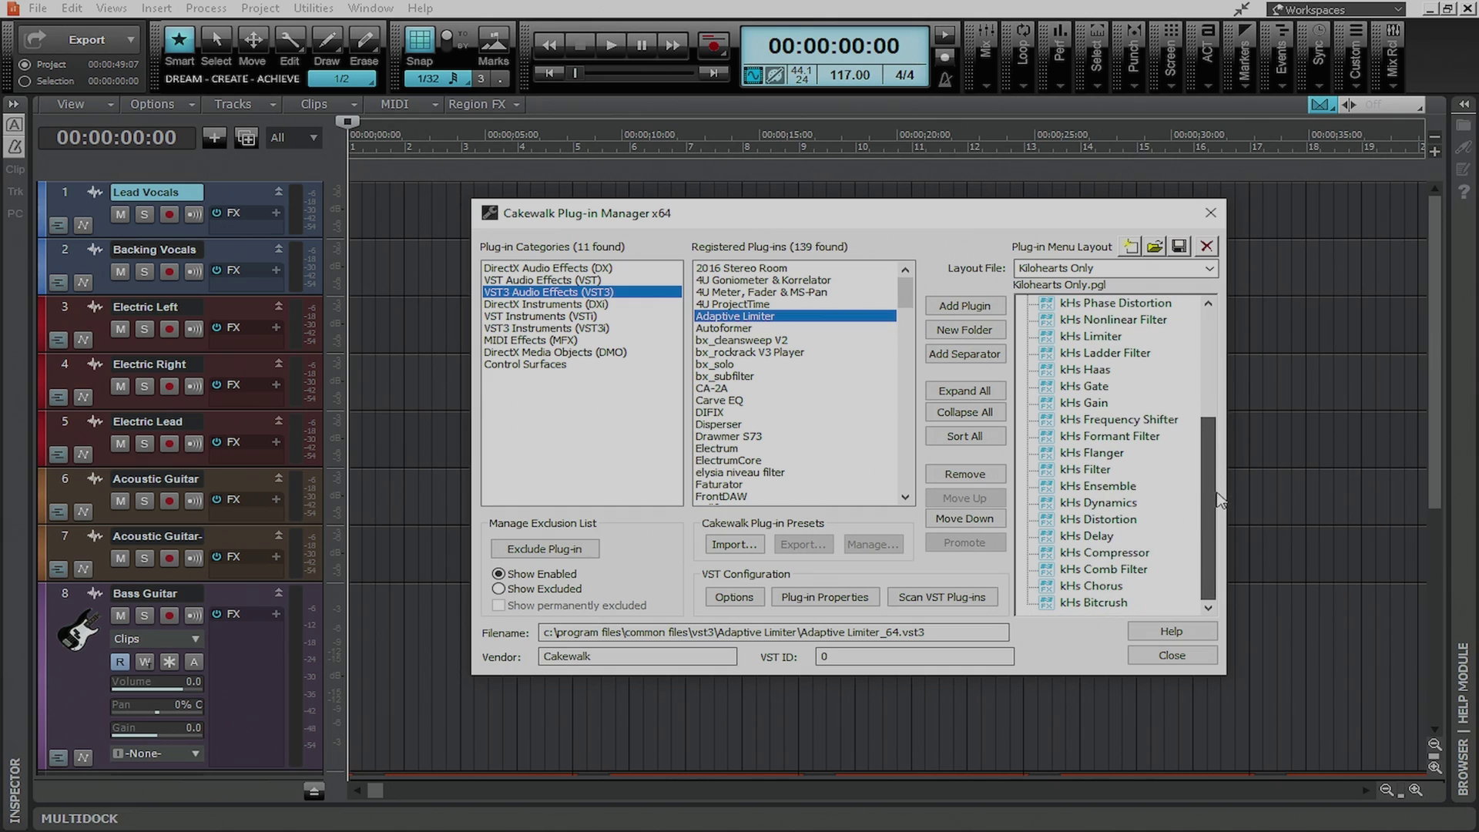
key("Home")
Choose and open the Organized by Type.pgl layout file
left_click(1156, 246)
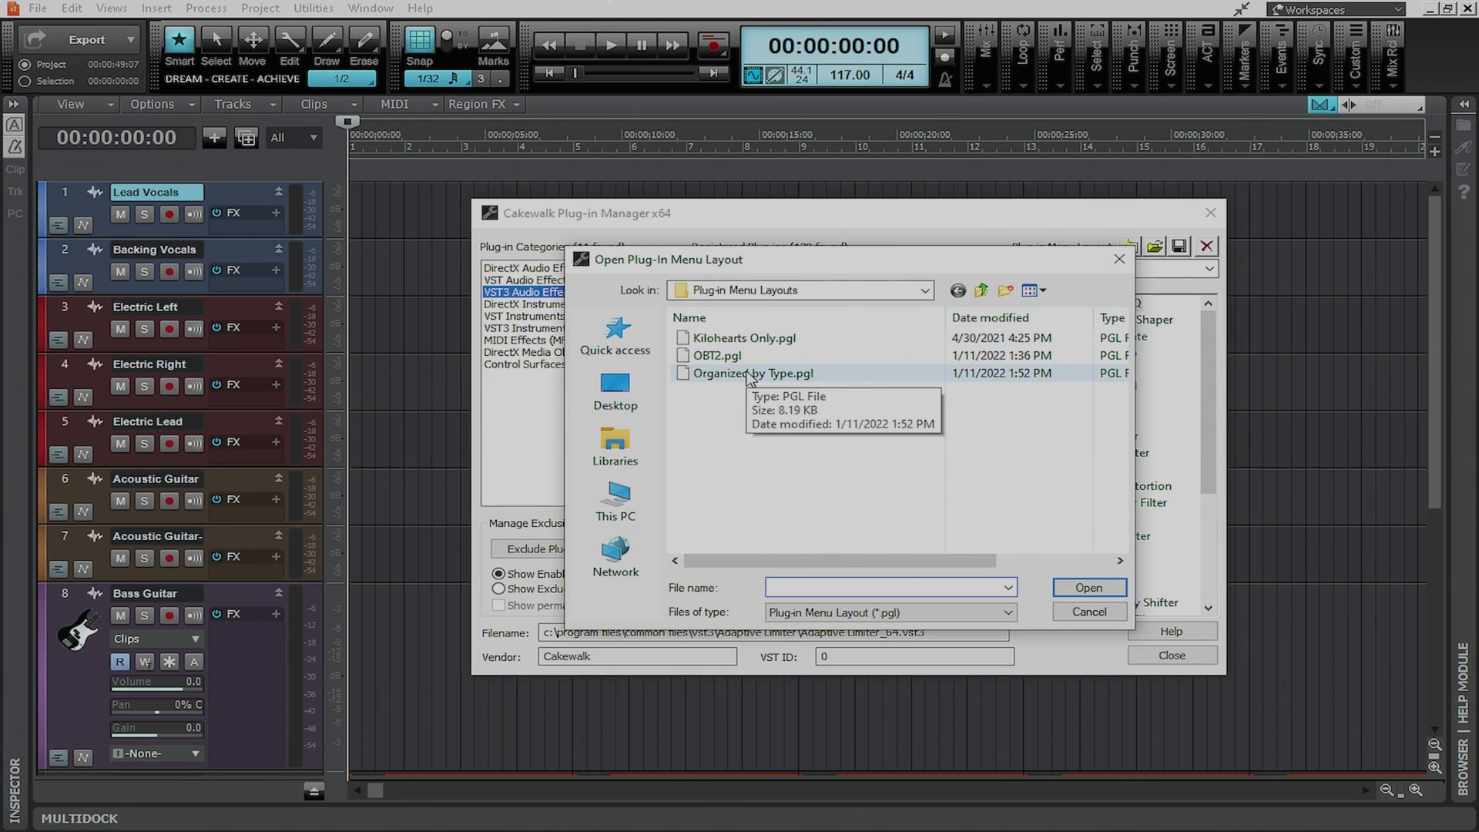
left_click(747, 376)
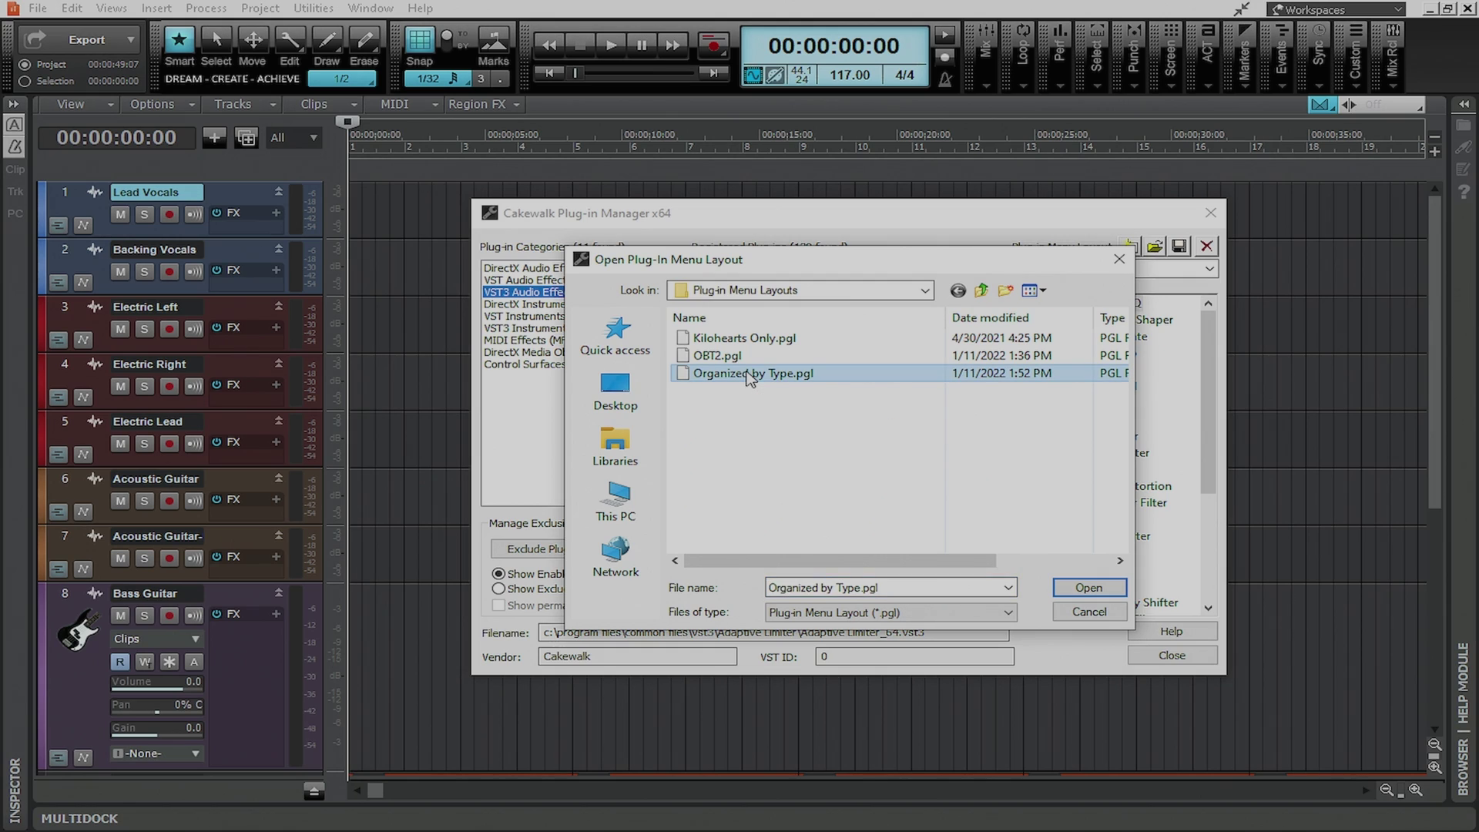
left_click(1072, 592)
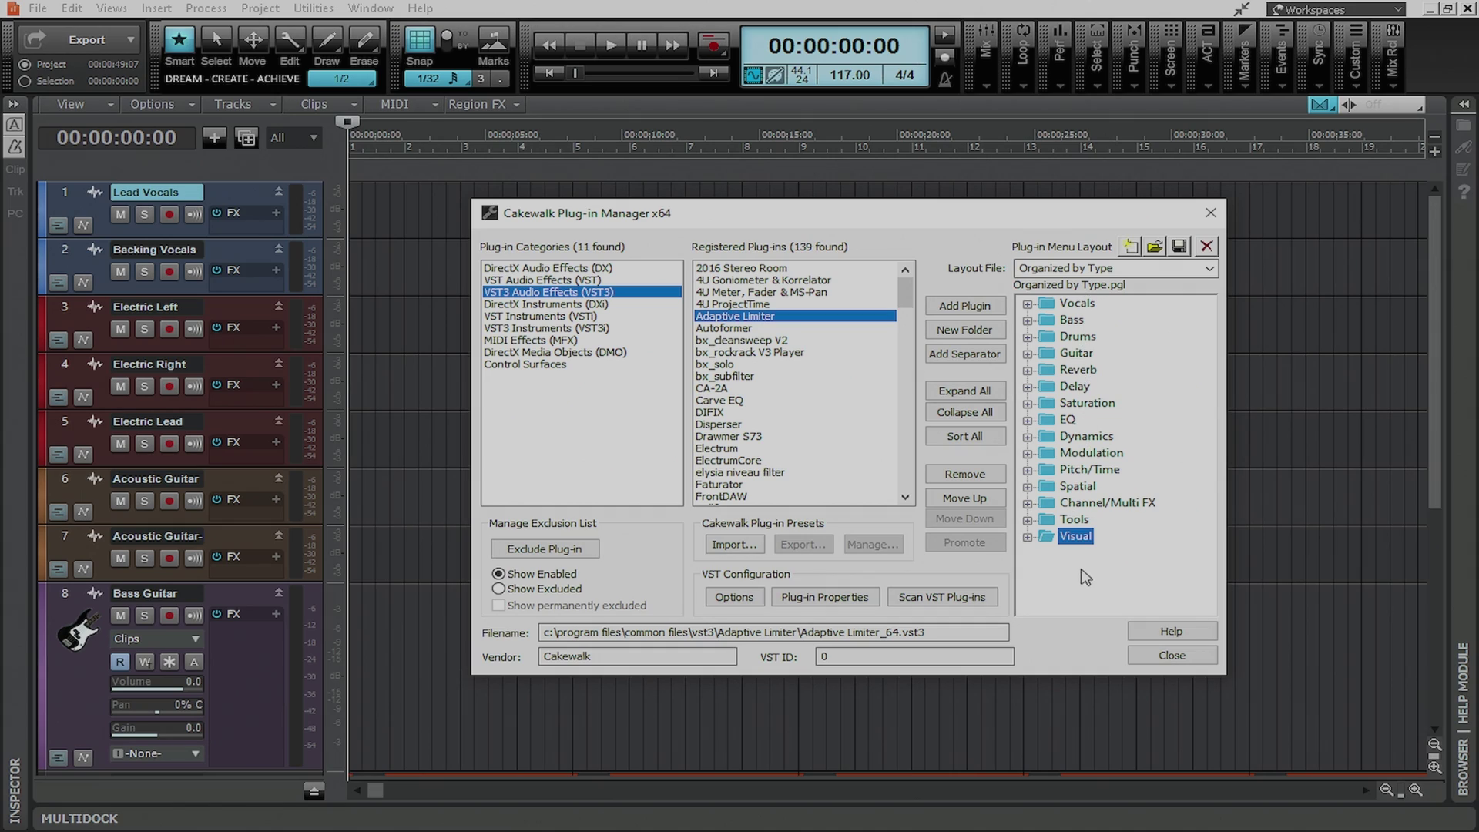
Select and expand the Vocals, Bass, Drums and Reverb folders of the loaded layout
left_click(1030, 307)
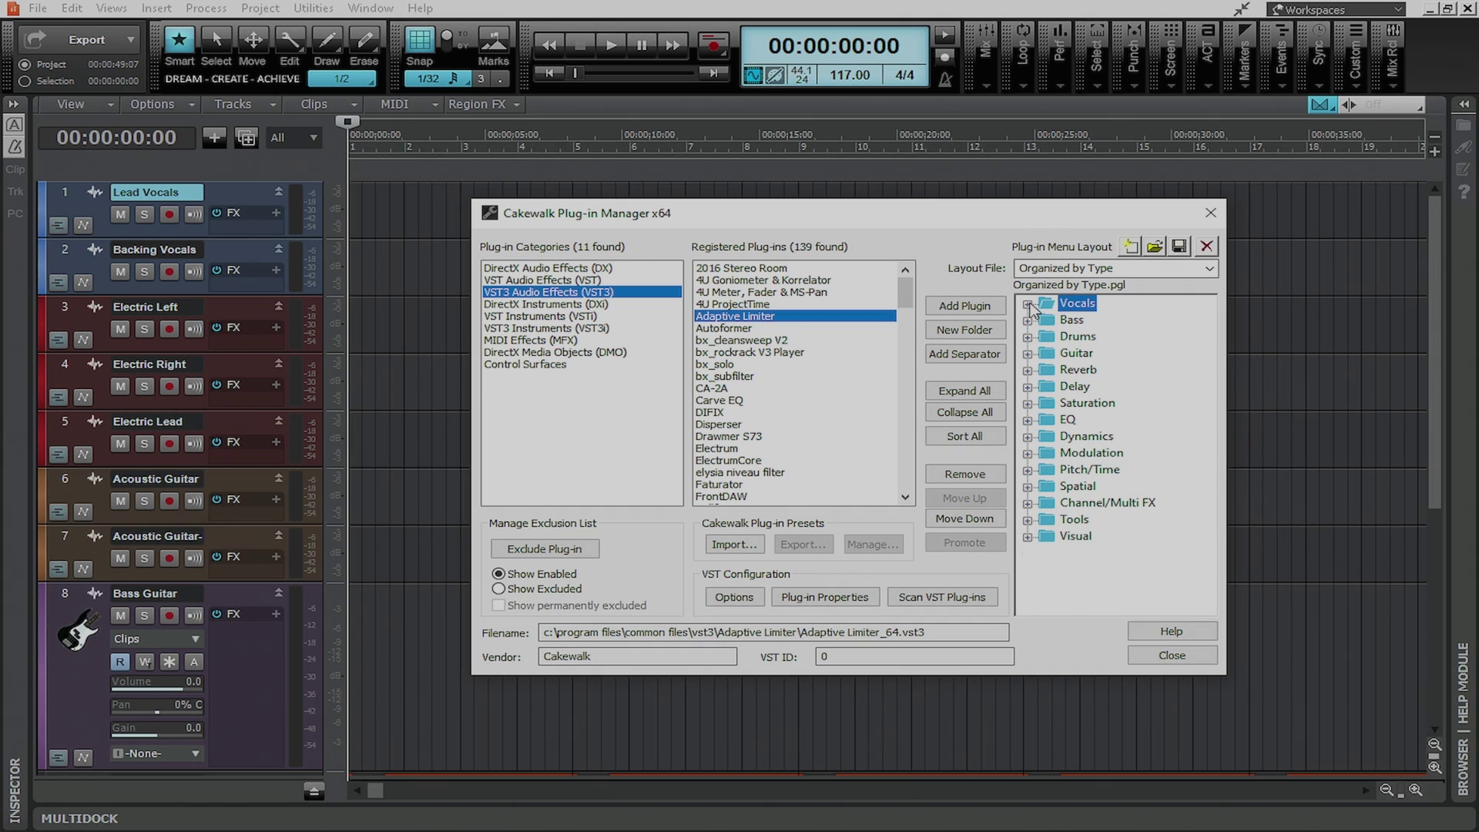
left_click(1032, 321)
left_click(1031, 336)
left_click(1028, 337)
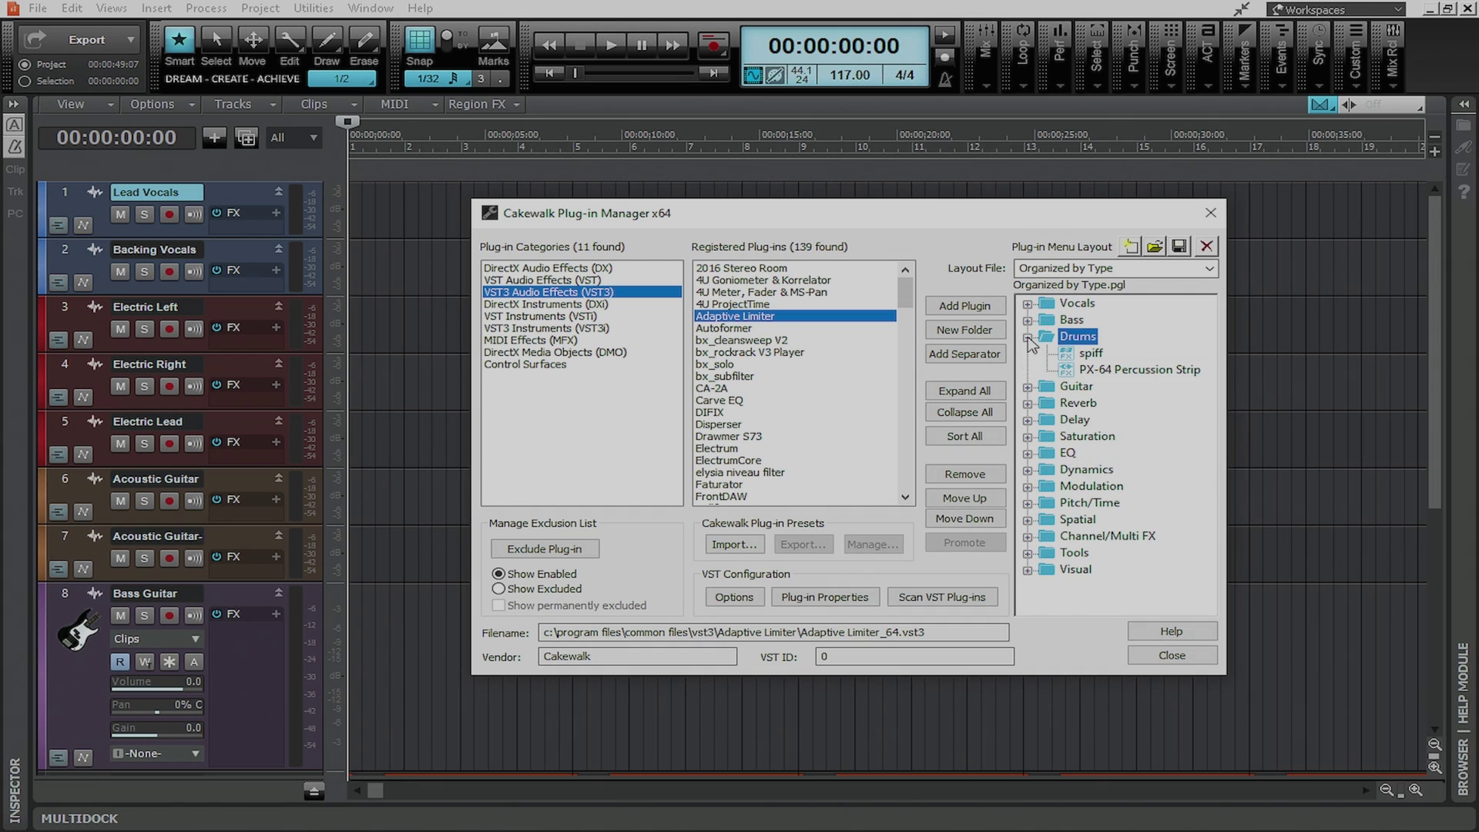
left_click(1028, 337)
left_click(1027, 338)
left_click(1026, 337)
left_click(1026, 370)
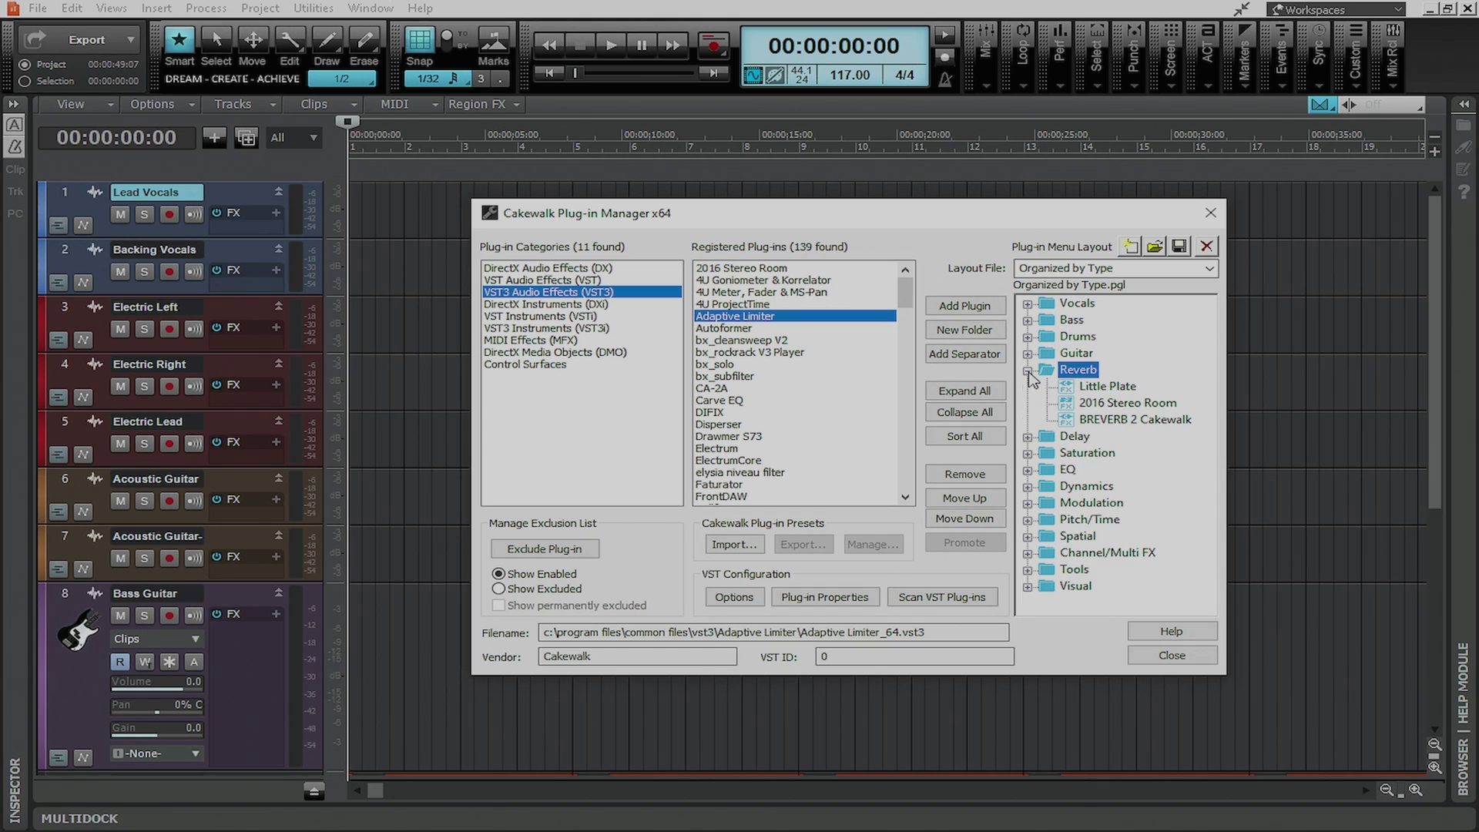
left_click(1027, 371)
left_click(1071, 436)
left_click(1099, 574)
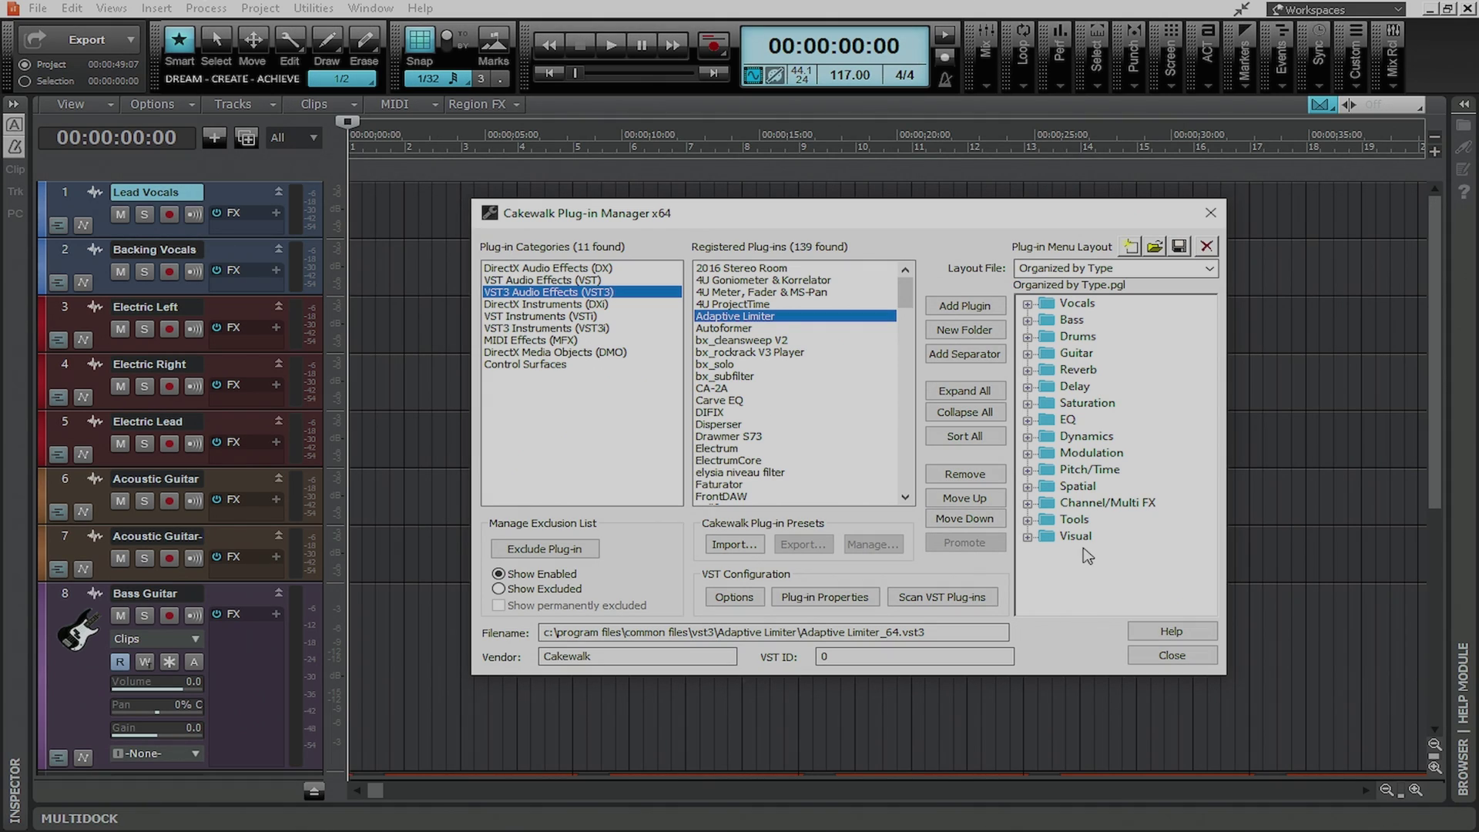
Inspect the Vocals, Reverb and Dynamics folders, including the Compressors and Limiters subfolders
left_click(1027, 304)
left_click(1028, 305)
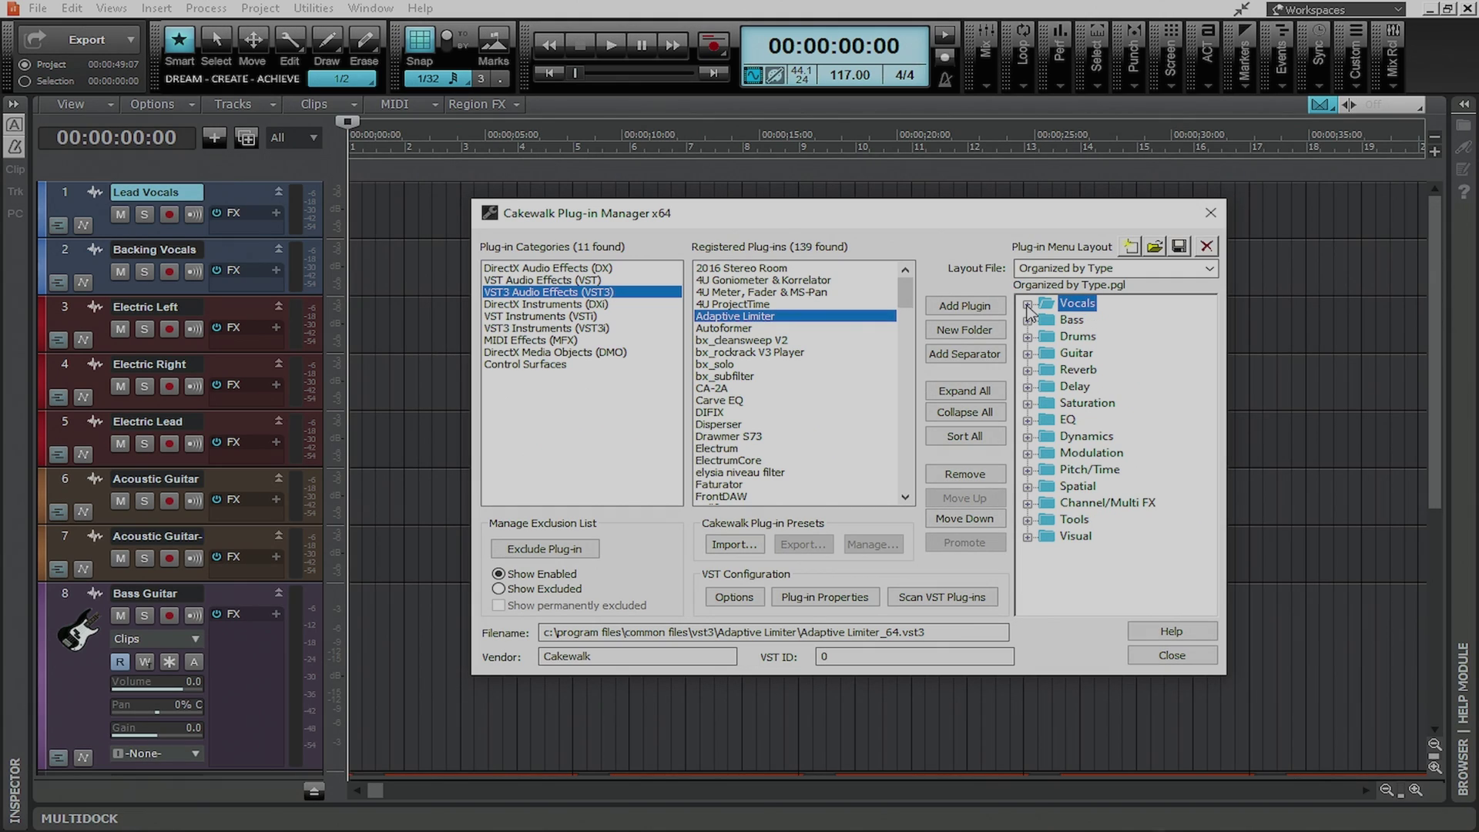
left_click(1028, 371)
left_click(1027, 370)
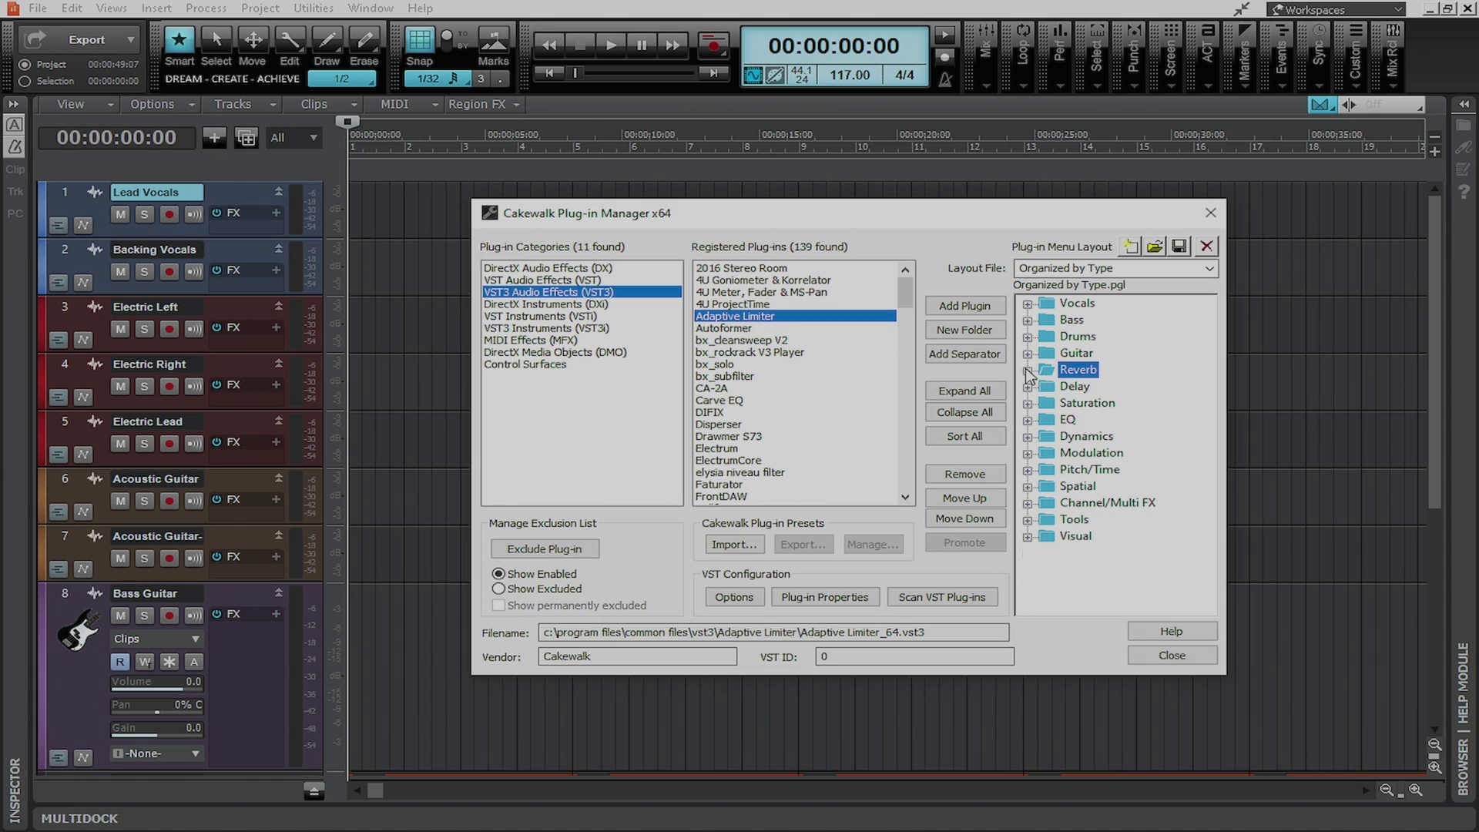
left_click(1028, 437)
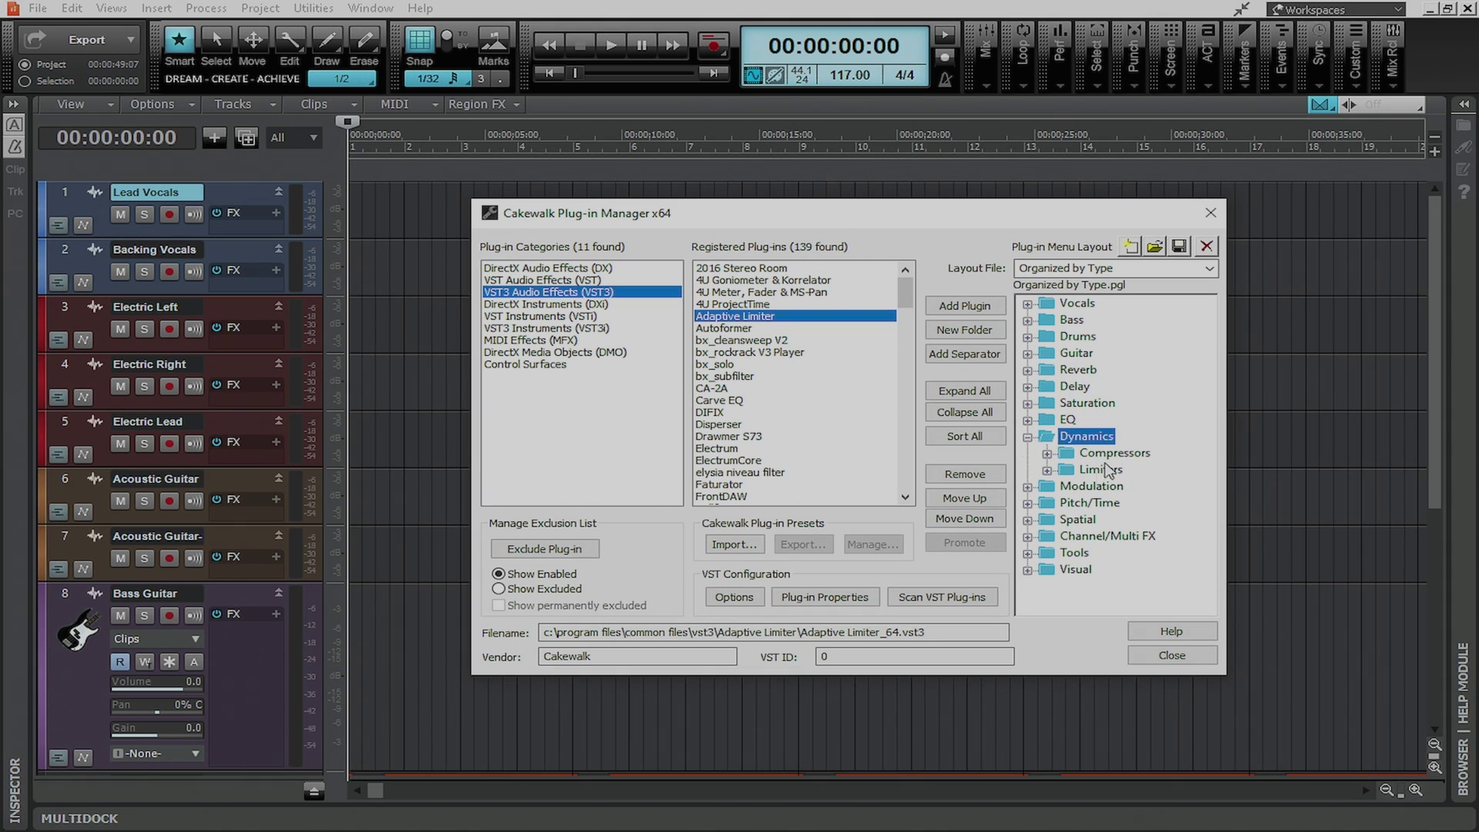
left_click(1134, 454)
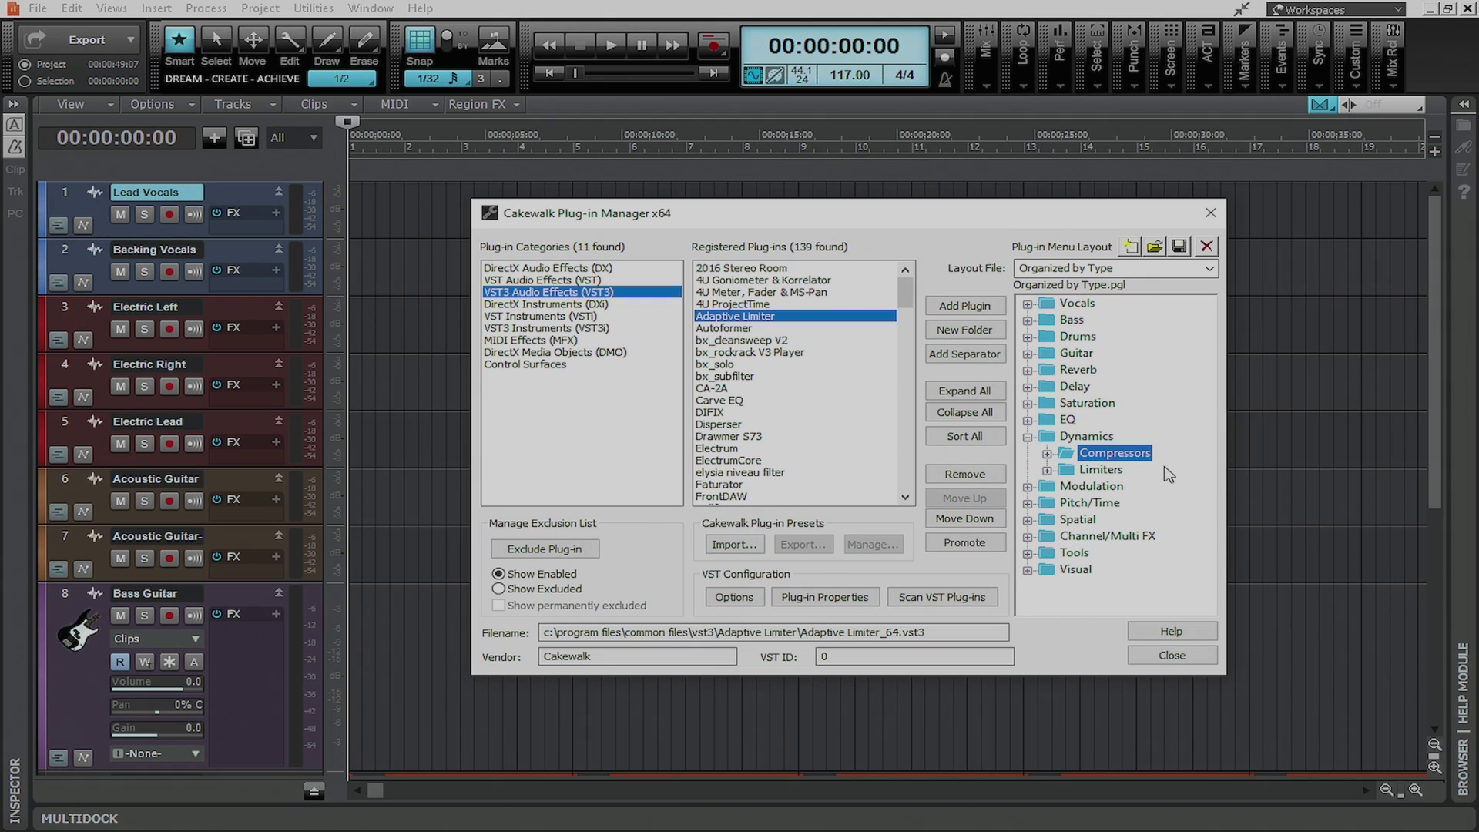
left_click(1109, 471)
left_click(1046, 454)
left_click(1046, 453)
left_click(1046, 471)
left_click(1027, 437)
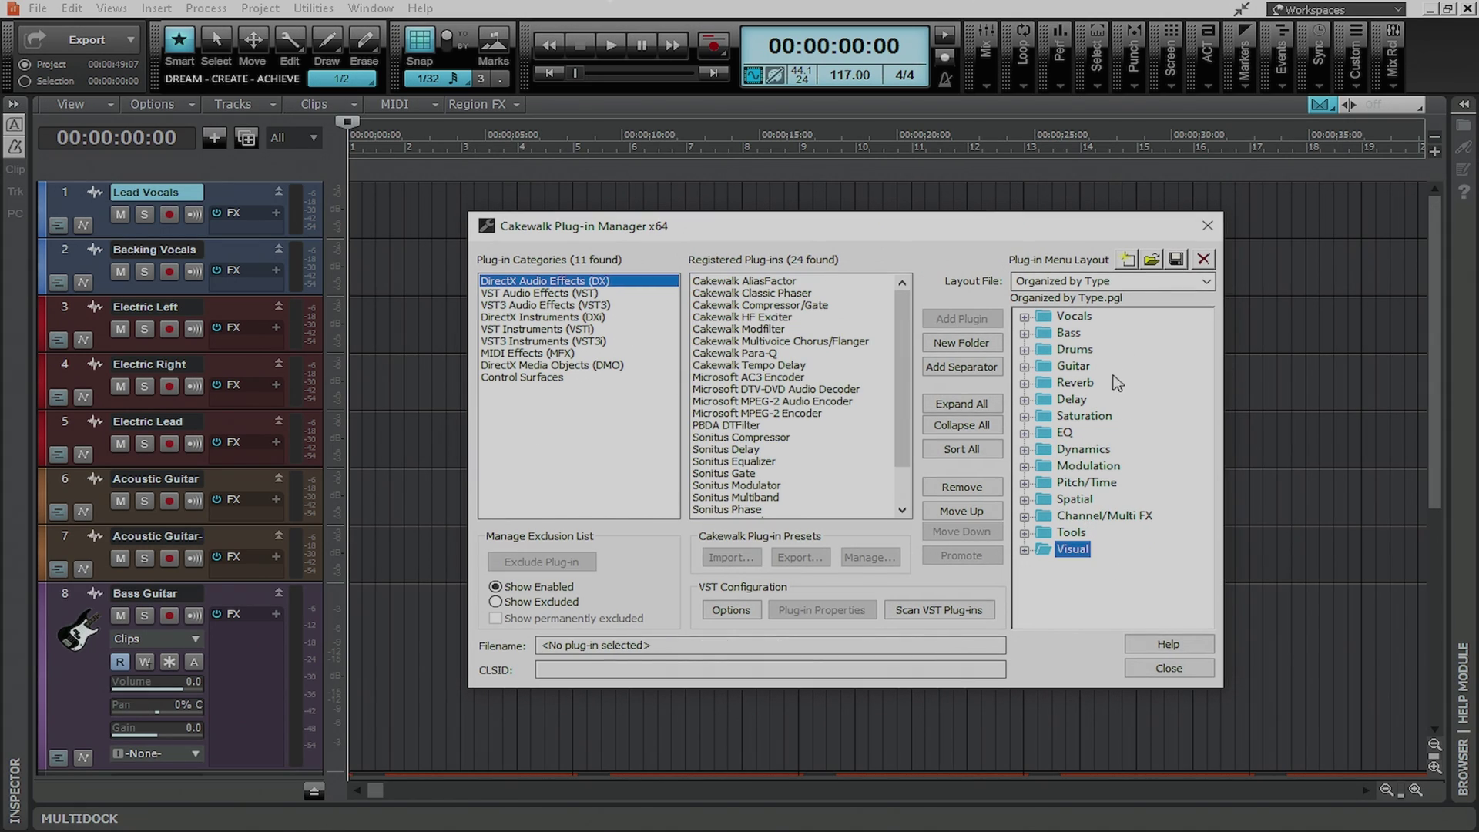
Check the Visual folder's plug-ins and save the loaded layout
left_click(1024, 549)
left_click(1024, 516)
left_click(1176, 260)
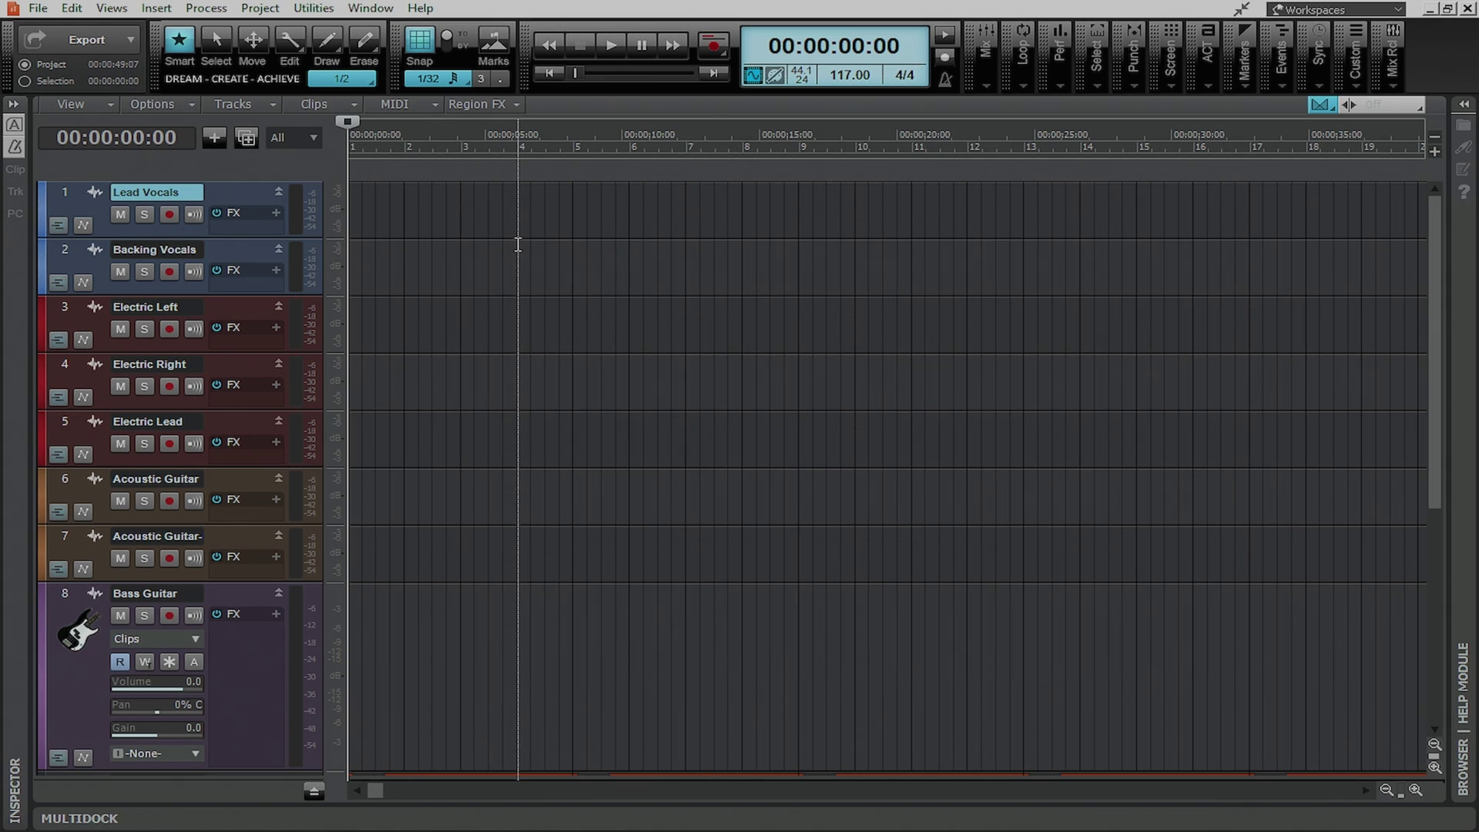
Choose Organized by Type as the Lead Vocals insert-effects plug-in layout
right_click(250, 225)
mouse_move(251, 233)
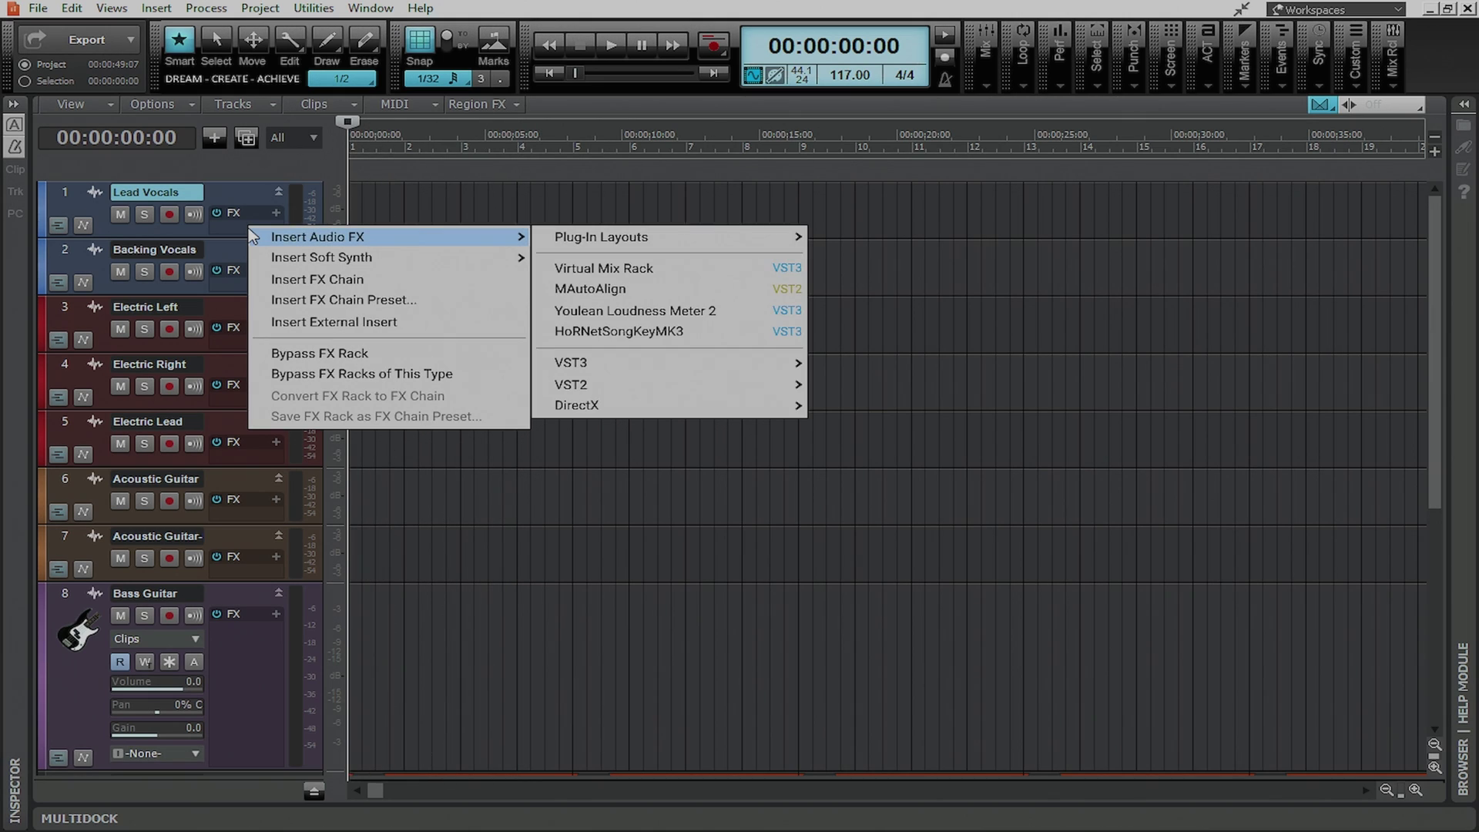
mouse_move(608, 237)
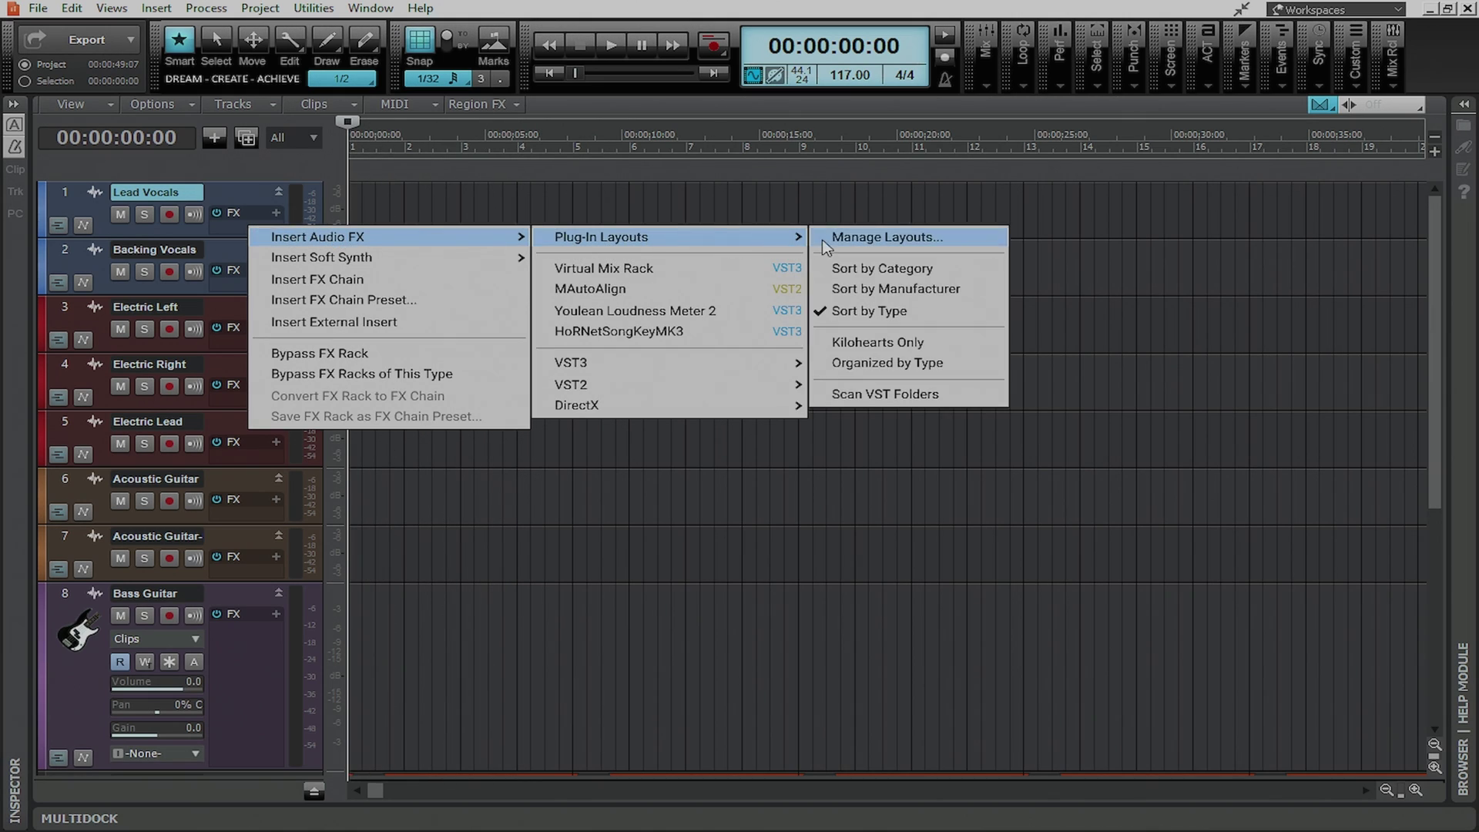
left_click(912, 365)
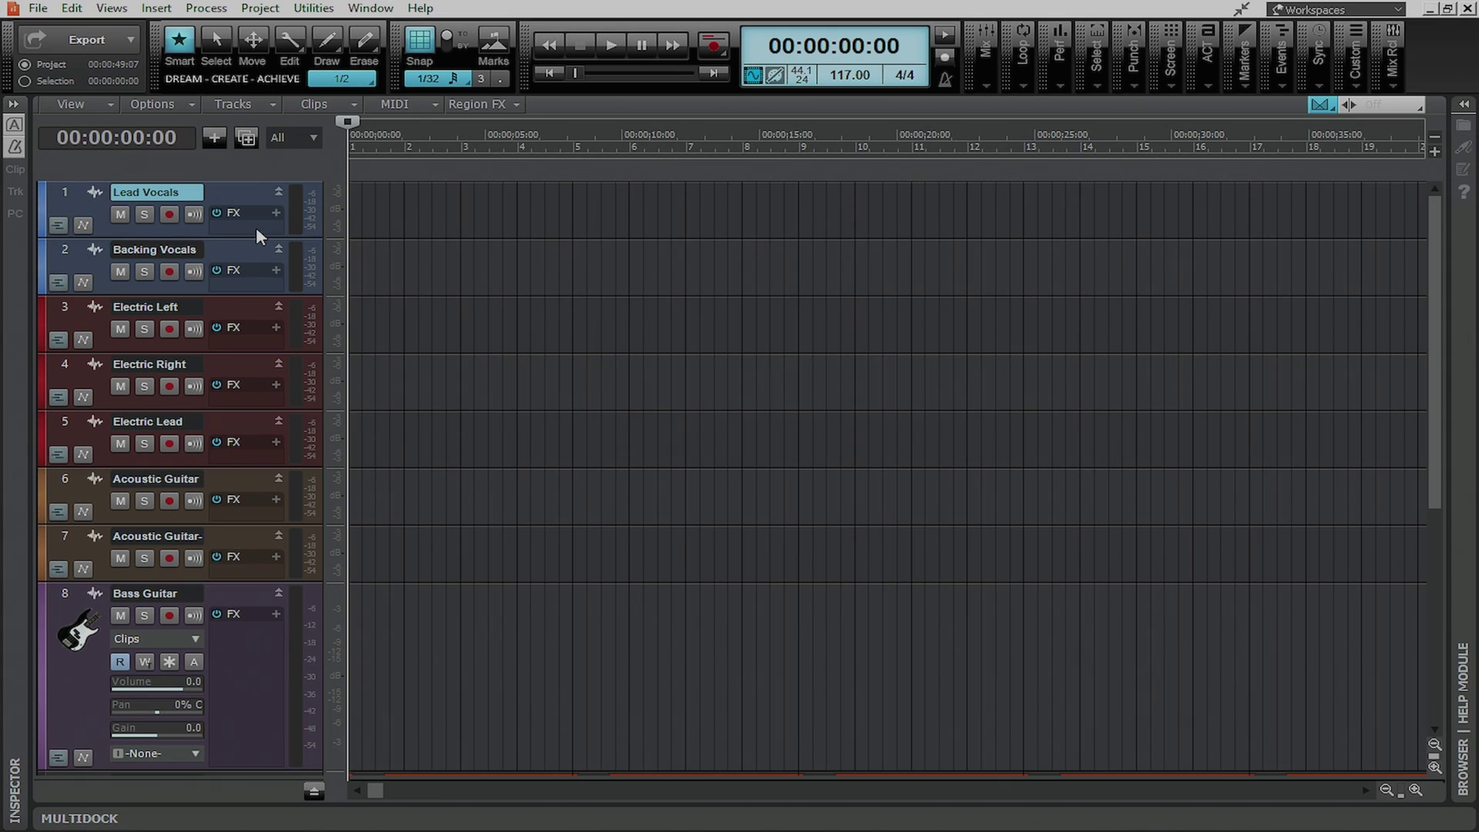
Reopen the Lead Vocals effects menu to browse the new type folders
right_click(257, 230)
mouse_move(257, 231)
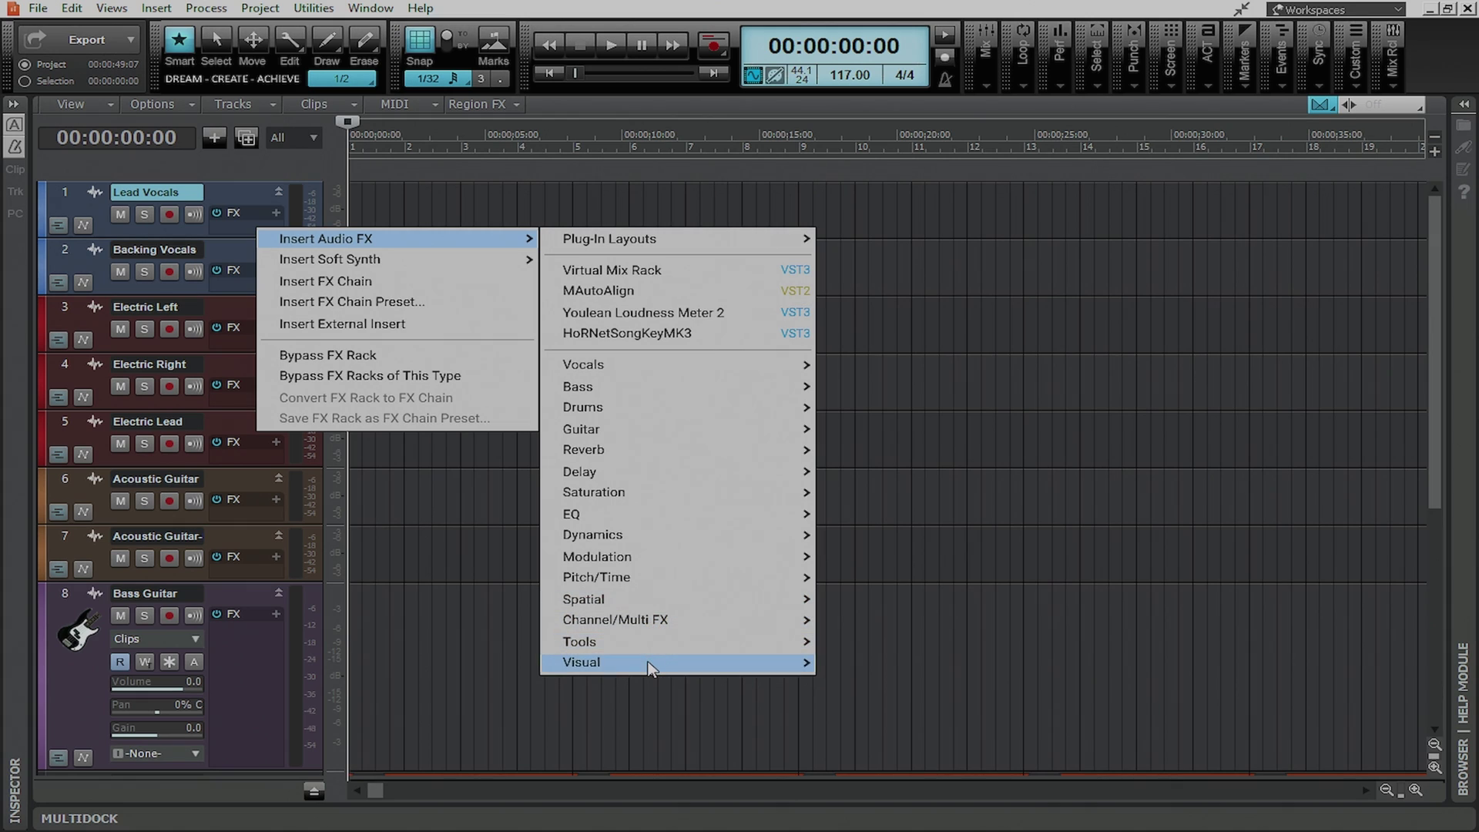
mouse_move(654, 628)
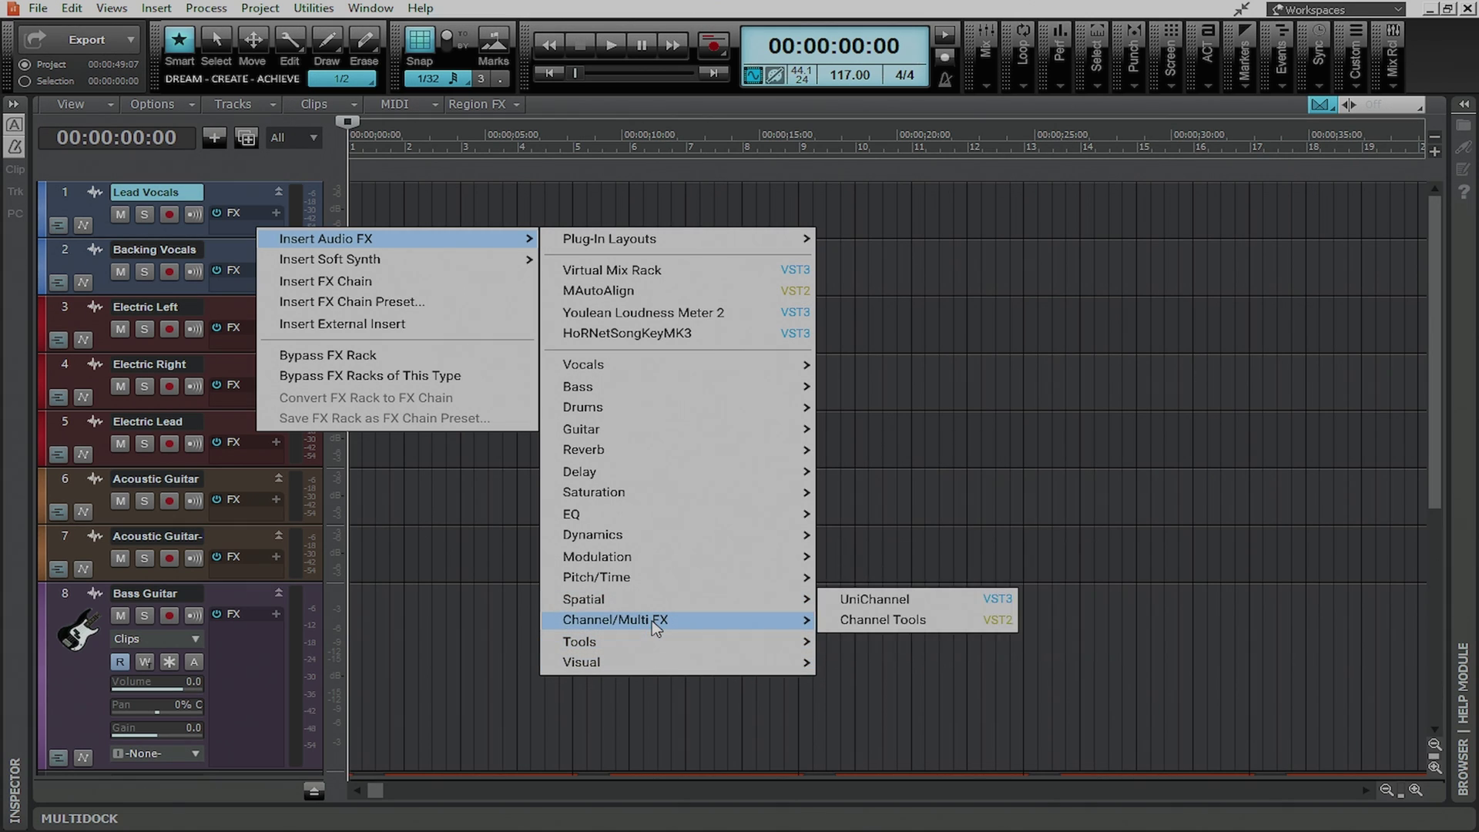
mouse_move(647, 583)
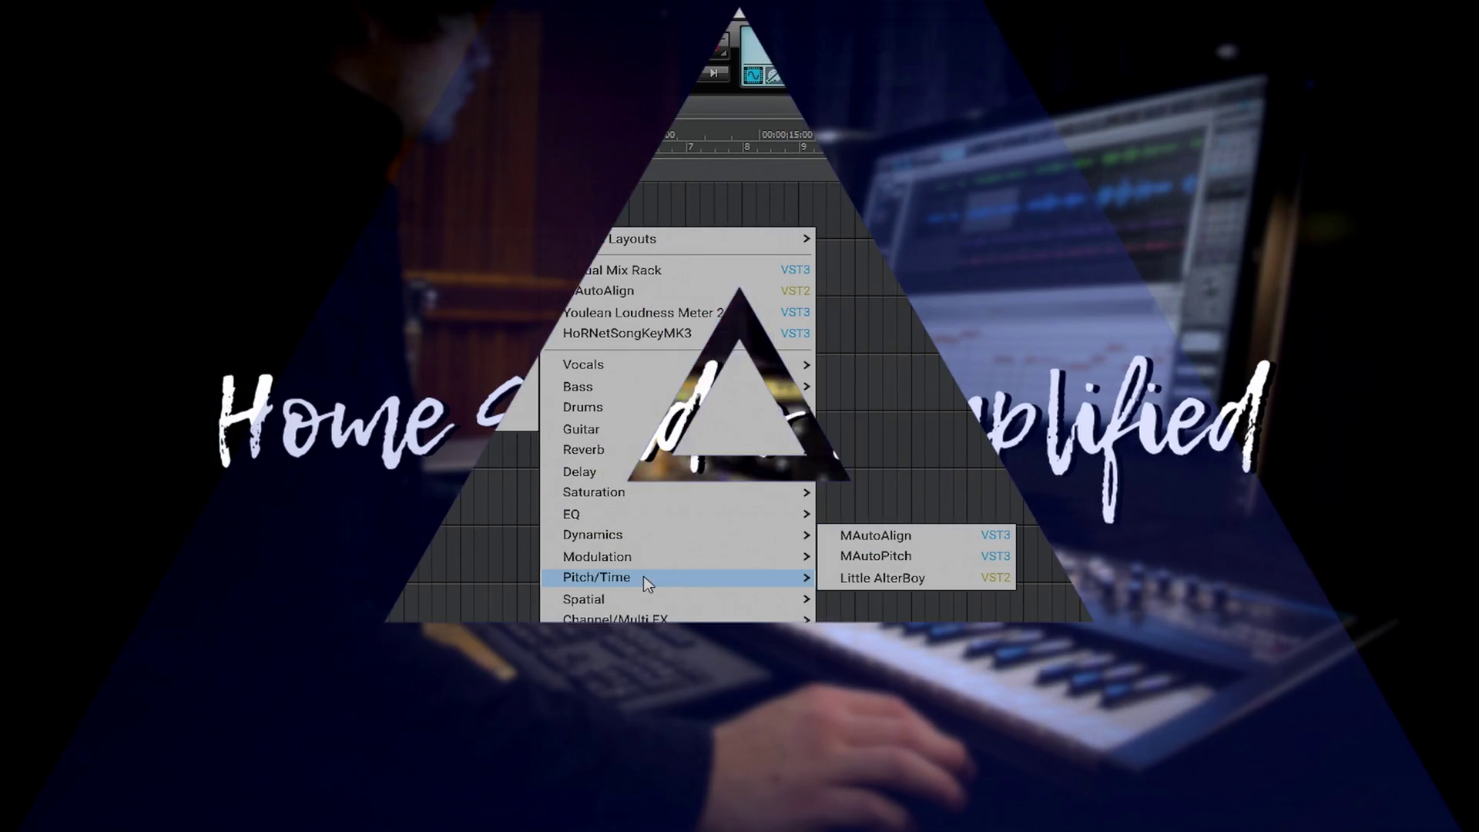